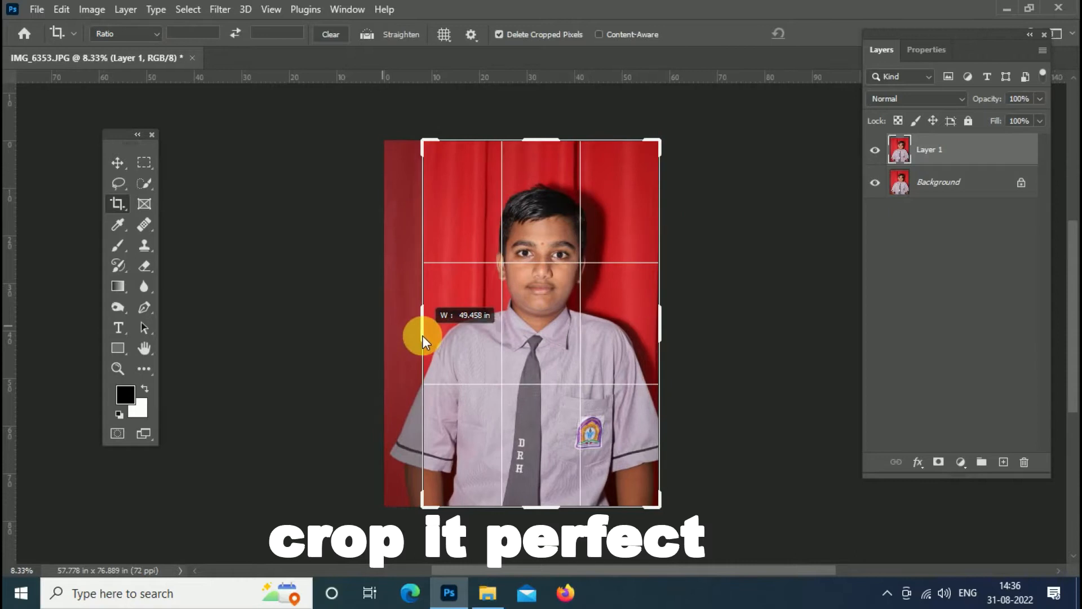
# Crop the photo's sides and bottom to a head-and-shoulders portrait of about 47 by 61 inches.
pyautogui.moveTo(663, 319); pyautogui.dragTo(661, 333)
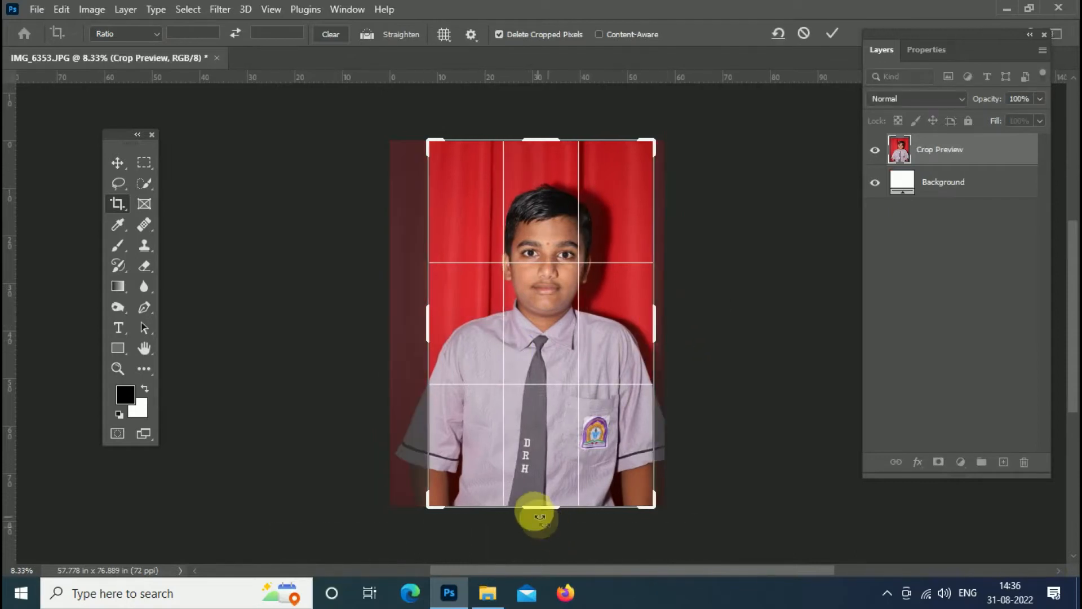
pyautogui.moveTo(540, 515); pyautogui.dragTo(555, 431)
pyautogui.press('Return')
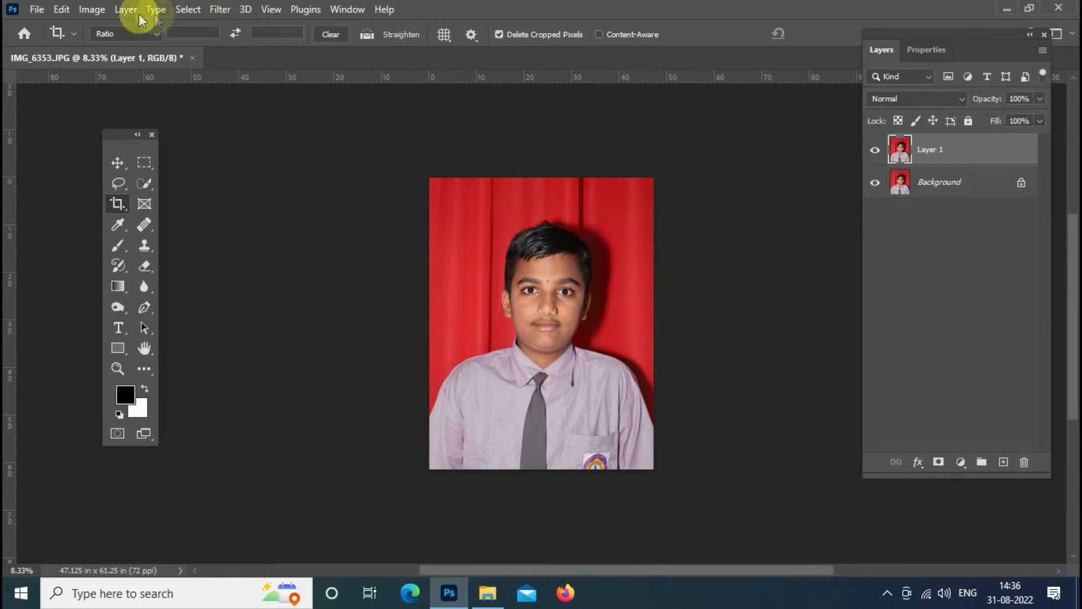
# Open the Image Size settings, zoom the preview out to the whole portrait, and switch the dimension units to centimeters.
pyautogui.click(92, 9)
pyautogui.moveTo(123, 56)
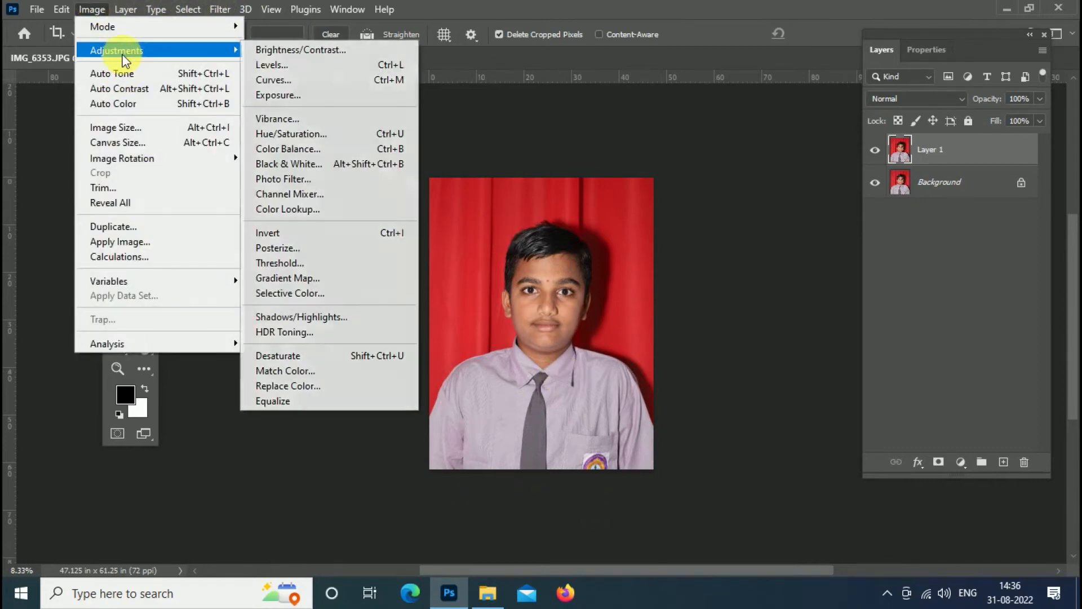
pyautogui.click(149, 129)
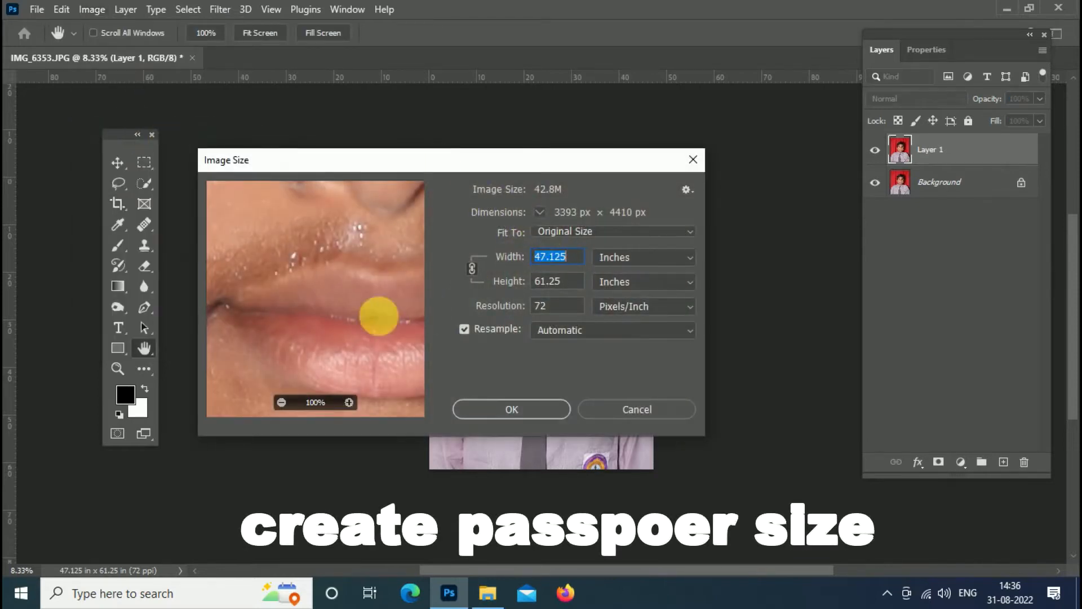
pyautogui.click(282, 402)
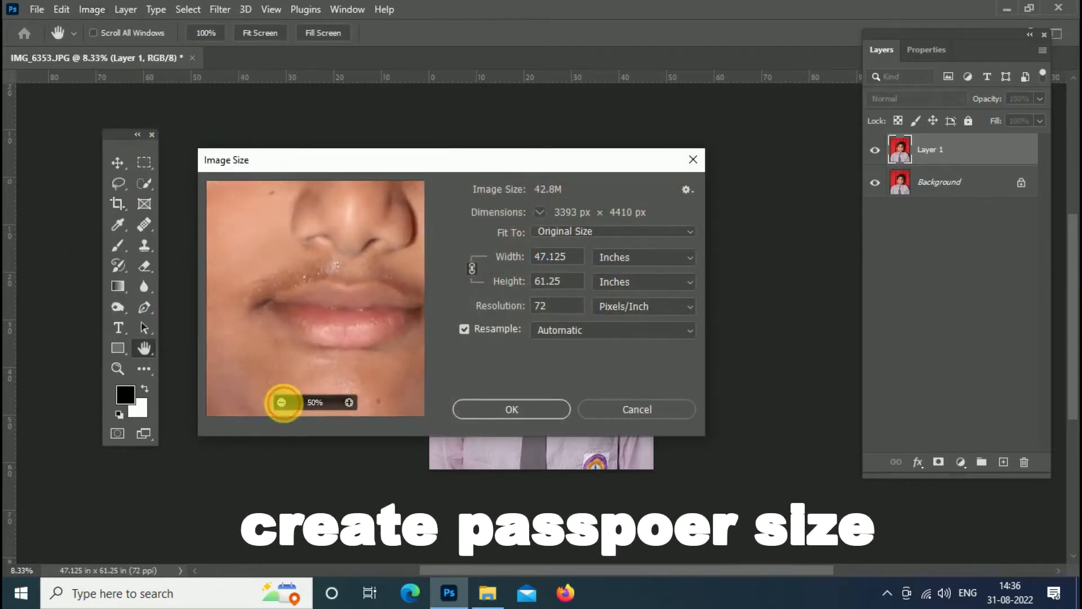
pyautogui.click(281, 402)
pyautogui.click(282, 402)
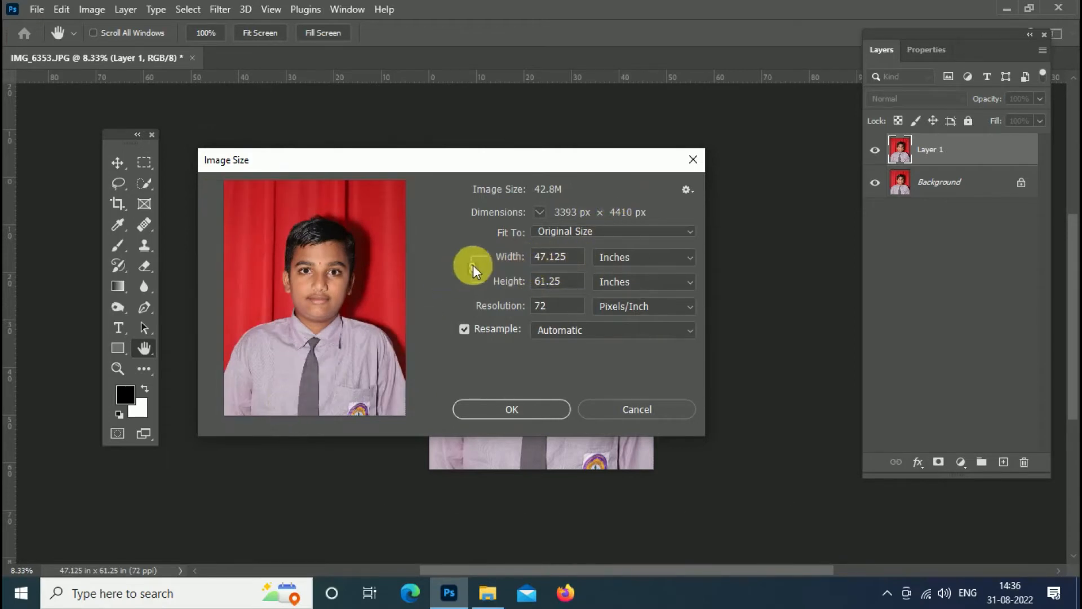
pyautogui.click(611, 257)
pyautogui.click(619, 313)
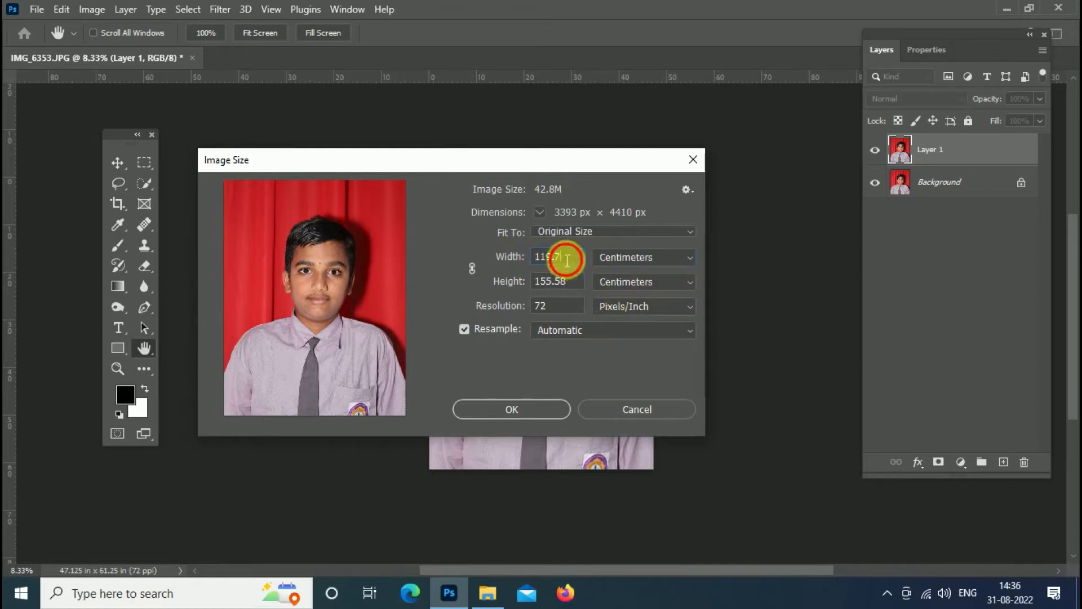
# Set the image width to 3.5 cm and the height to 2.9 cm, checking the enlarged preview.
pyautogui.write('3.5')
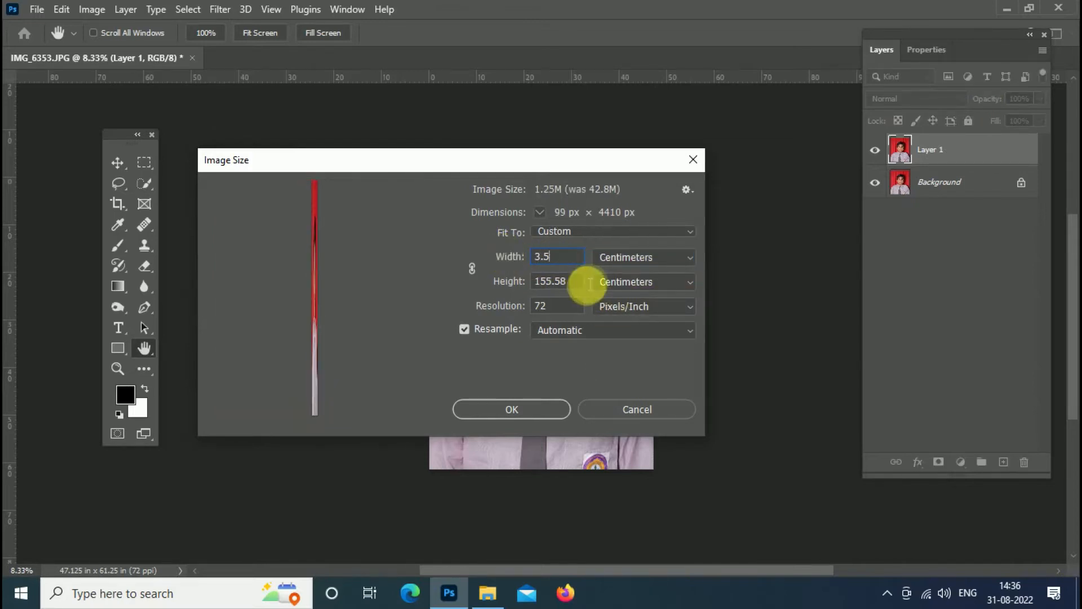
pyautogui.moveTo(578, 288); pyautogui.dragTo(503, 286)
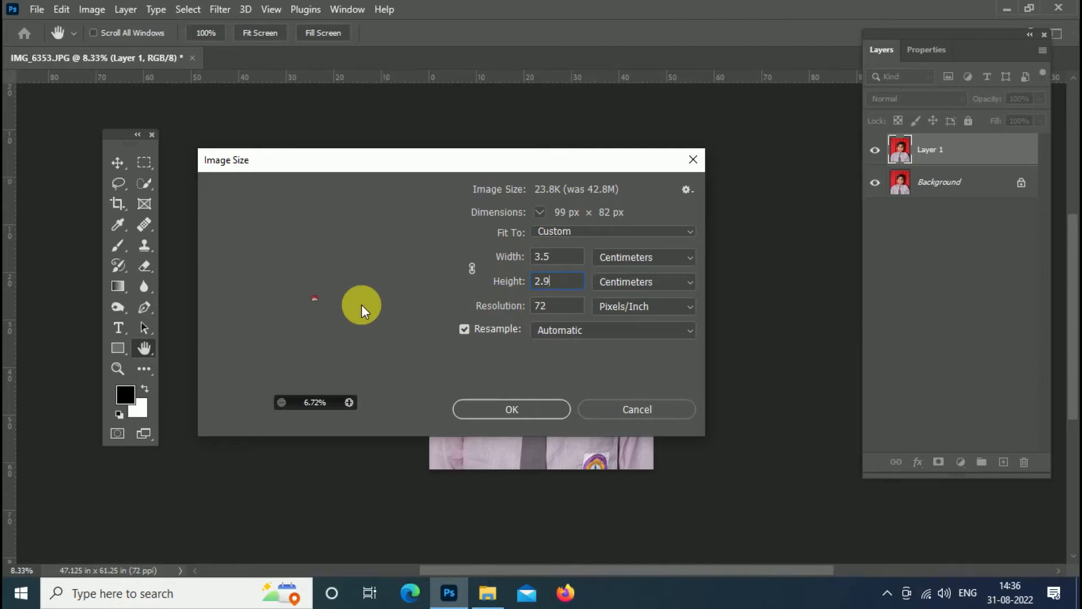
pyautogui.hotkey('ctrl', '+')
pyautogui.hotkey('ctrl', '+')
pyautogui.hotkey('ctrl', '+')
pyautogui.hotkey('ctrl', '+')
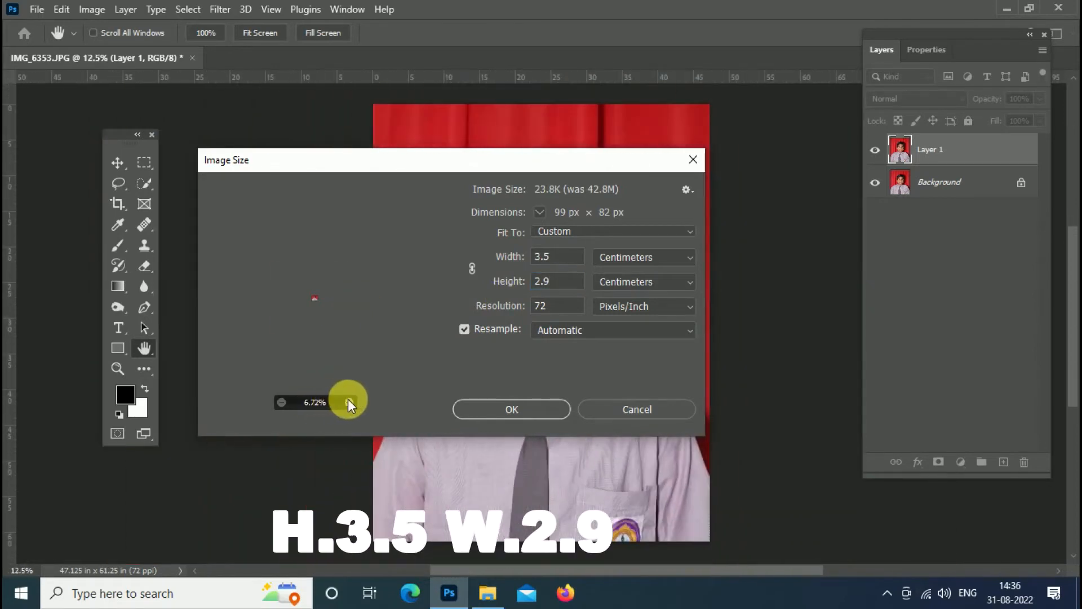
pyautogui.click(348, 402)
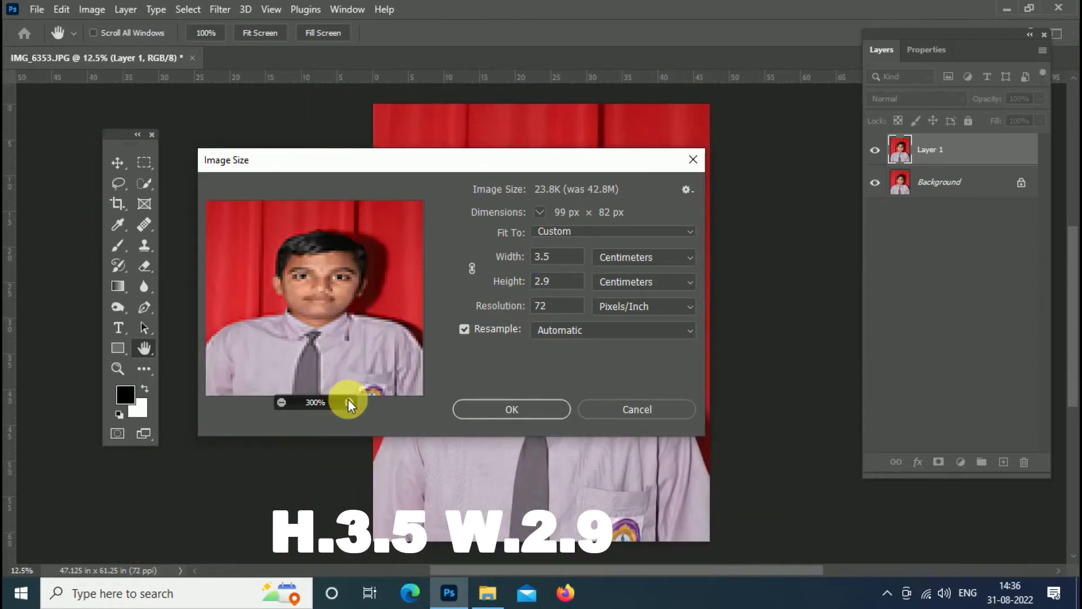
pyautogui.click(281, 402)
# Resize the image to 2.9 cm wide and 3.5 cm high at 300 pixels/inch.
pyautogui.click(514, 284)
pyautogui.write('3.5')
pyautogui.hotkey('shift', 'Tab')
pyautogui.write('3')
pyautogui.write('2.9')
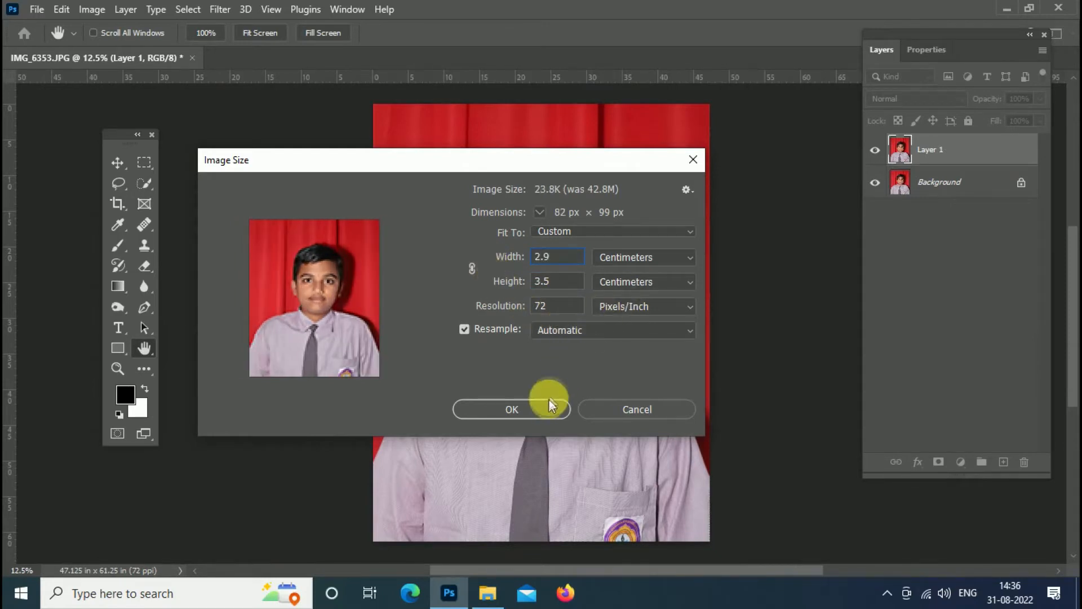
pyautogui.moveTo(563, 306); pyautogui.dragTo(504, 313)
pyautogui.write('300')
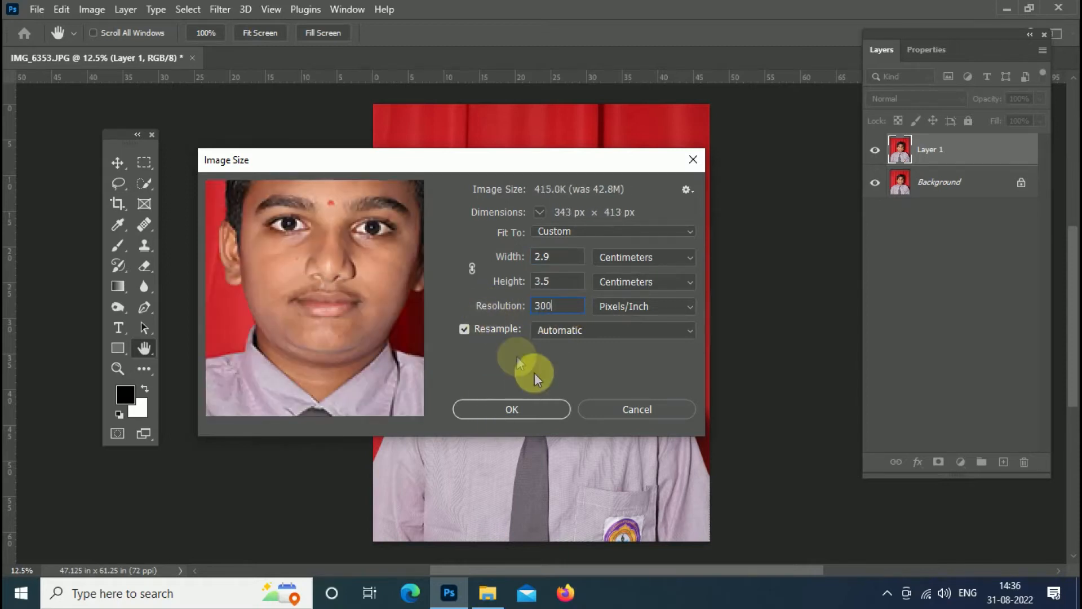
pyautogui.click(506, 401)
# Brighten the whole portrait on Layer 1 with Levels, setting the white input level to 219.
pyautogui.moveTo(483, 220); pyautogui.dragTo(518, 264)
pyautogui.hotkey('ctrl', '+')
pyautogui.hotkey('ctrl', '+')
pyautogui.hotkey('ctrl', '+')
pyautogui.hotkey('ctrl', '+')
pyautogui.press('v')
pyautogui.hotkey('ctrl', '+')
pyautogui.hotkey('ctrl', '+')
pyautogui.hotkey('ctrl', 'l')
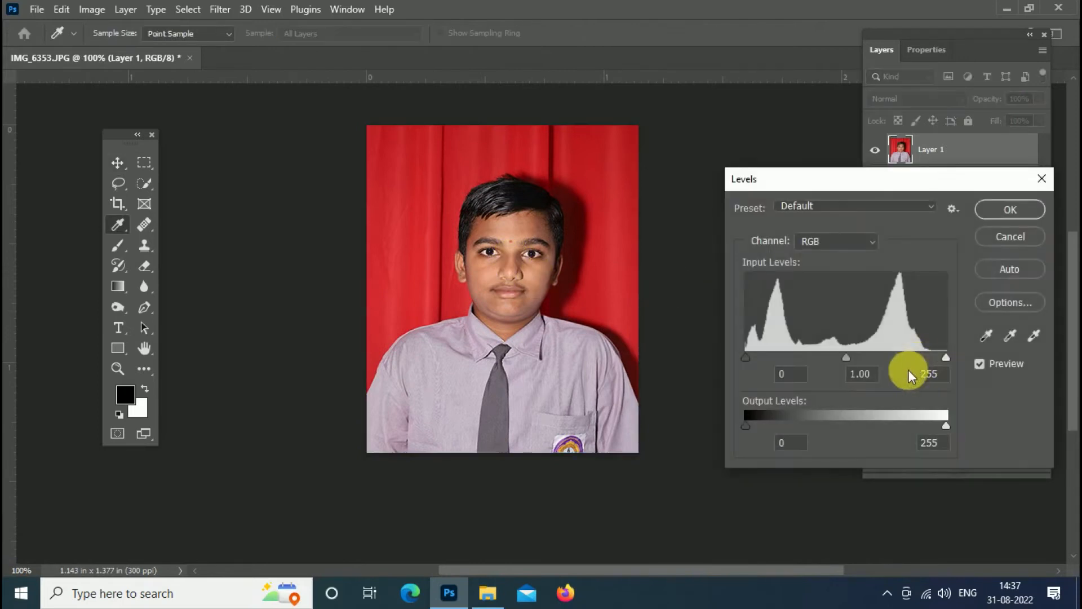
pyautogui.moveTo(929, 359); pyautogui.dragTo(918, 357)
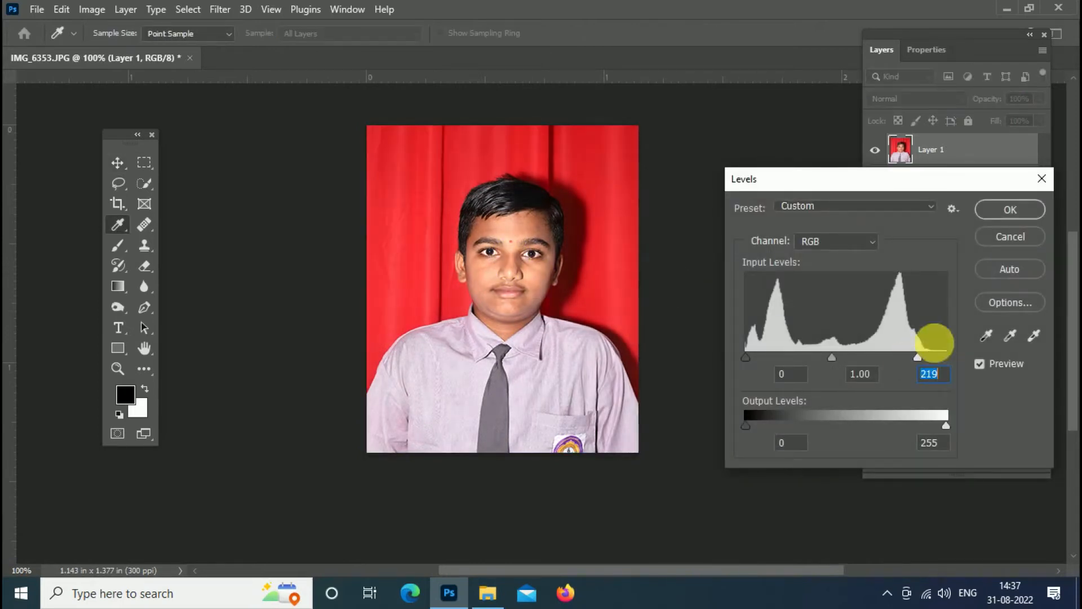
pyautogui.click(997, 217)
# Apply a midtone Color Balance to the portrait with Cyan/Red at -27 and Yellow/Blue at -1.
pyautogui.hotkey('ctrl', 'b')
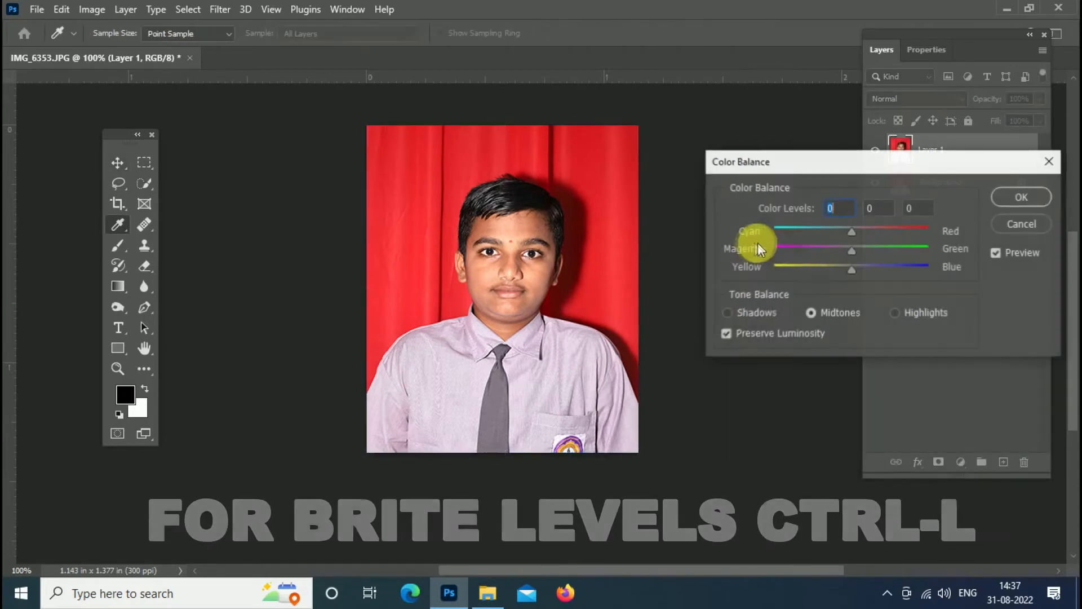
pyautogui.moveTo(851, 270)
pyautogui.mouseDown()
pyautogui.moveTo(861, 266)
pyautogui.moveTo(843, 273)
pyautogui.moveTo(851, 278)
pyautogui.mouseUp()
pyautogui.moveTo(827, 233); pyautogui.dragTo(831, 241)
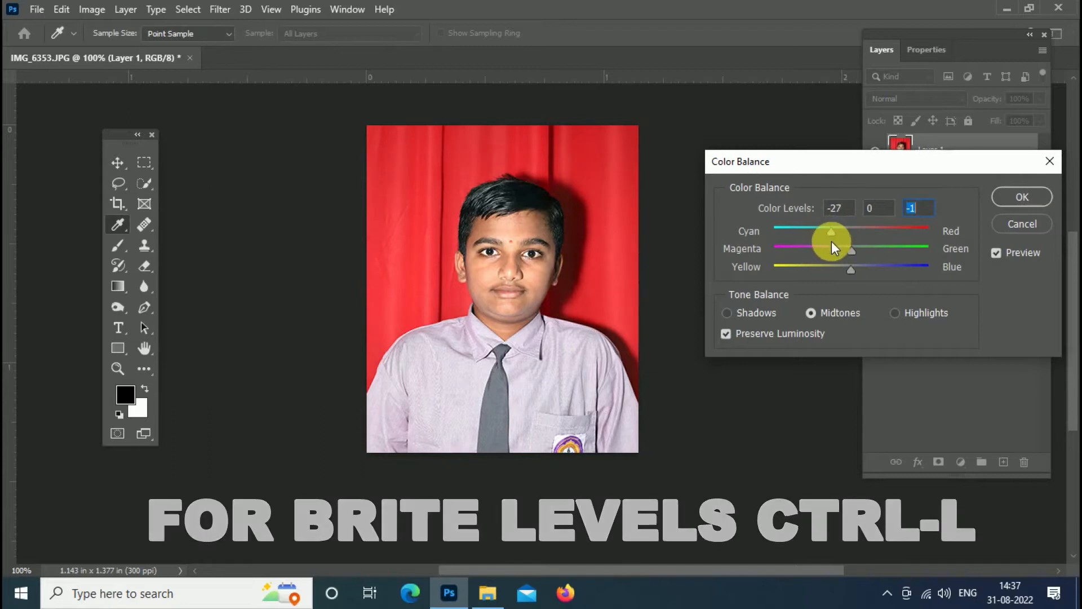
pyautogui.click(1020, 196)
# Select the red curtain background around the boy with the Quick Selection tool.
pyautogui.press('v')
pyautogui.moveTo(680, 216); pyautogui.dragTo(667, 230)
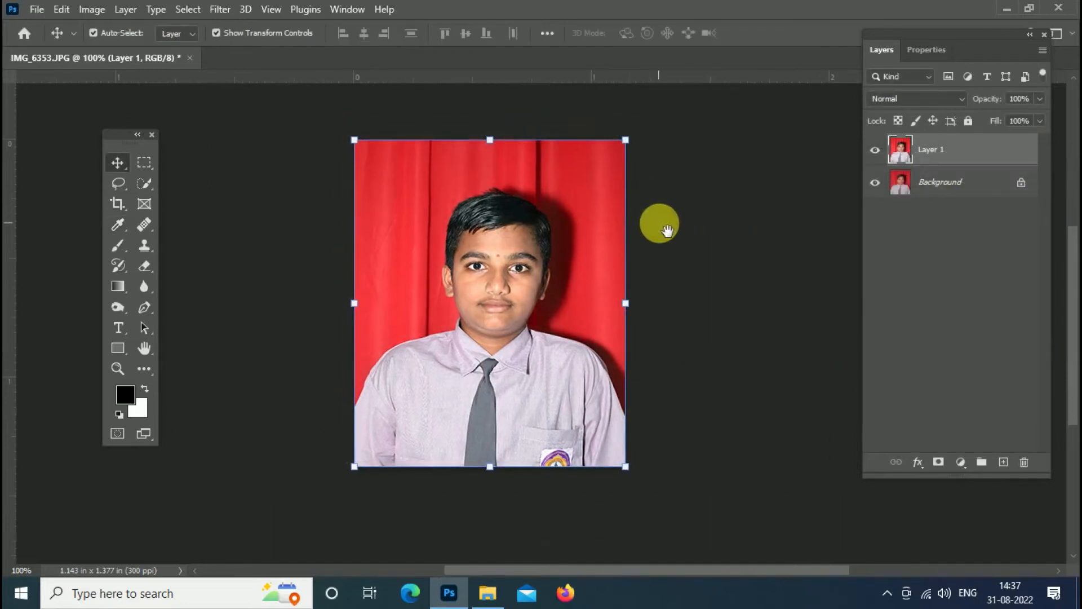
pyautogui.press('w')
pyautogui.moveTo(413, 283)
pyautogui.mouseDown()
pyautogui.moveTo(391, 316)
pyautogui.moveTo(406, 199)
pyautogui.moveTo(406, 219)
pyautogui.moveTo(463, 180)
pyautogui.moveTo(558, 169)
pyautogui.moveTo(595, 241)
pyautogui.mouseUp()
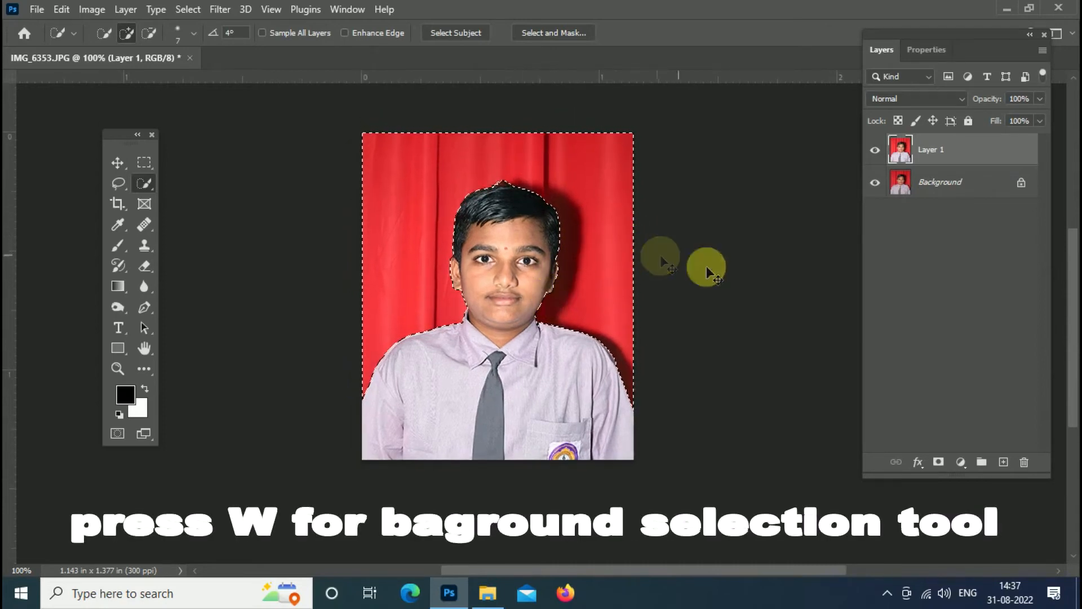
# Brighten the selected red background with Levels, setting the white input level to 226.
pyautogui.hotkey('ctrl', 'l')
pyautogui.moveTo(942, 359); pyautogui.dragTo(916, 362)
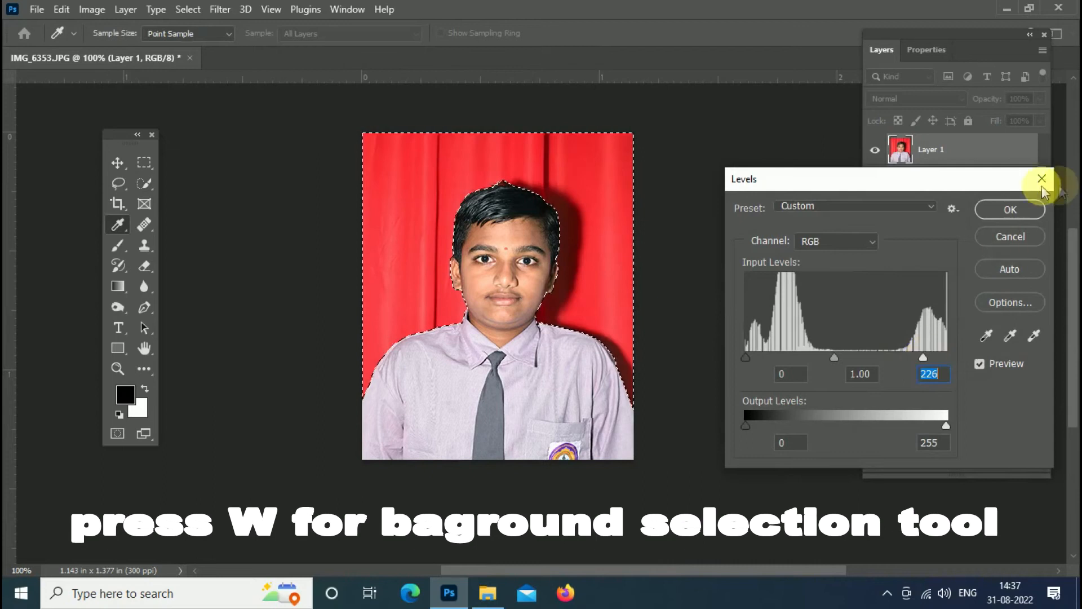
pyautogui.click(1011, 208)
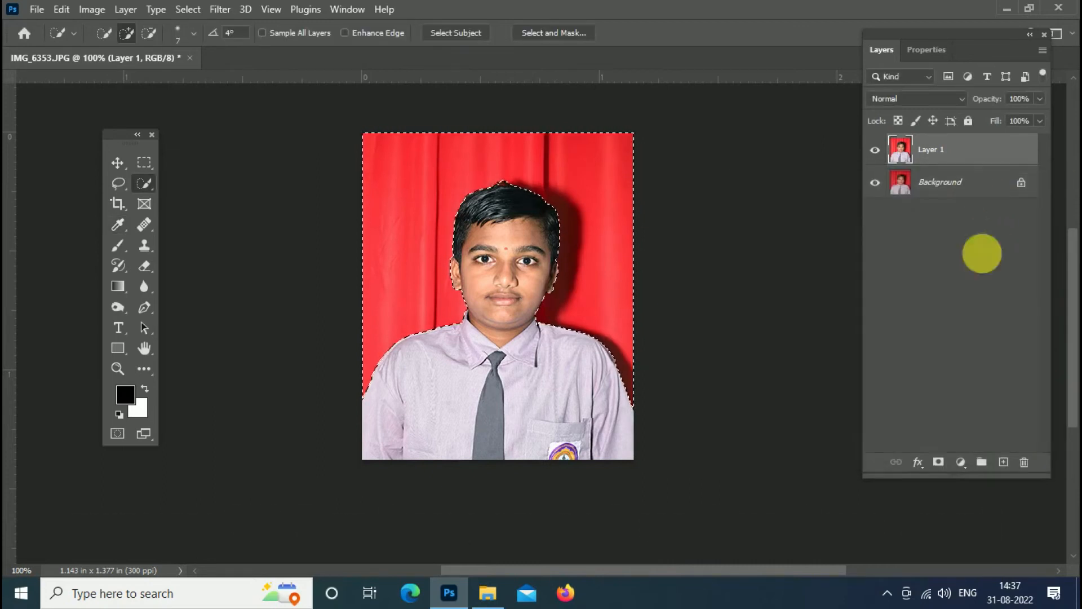
# Shift the selected background's midtones strongly towards red with repeated Color Balance adjustments.
pyautogui.hotkey('ctrl', 'b')
pyautogui.moveTo(851, 231); pyautogui.dragTo(929, 231)
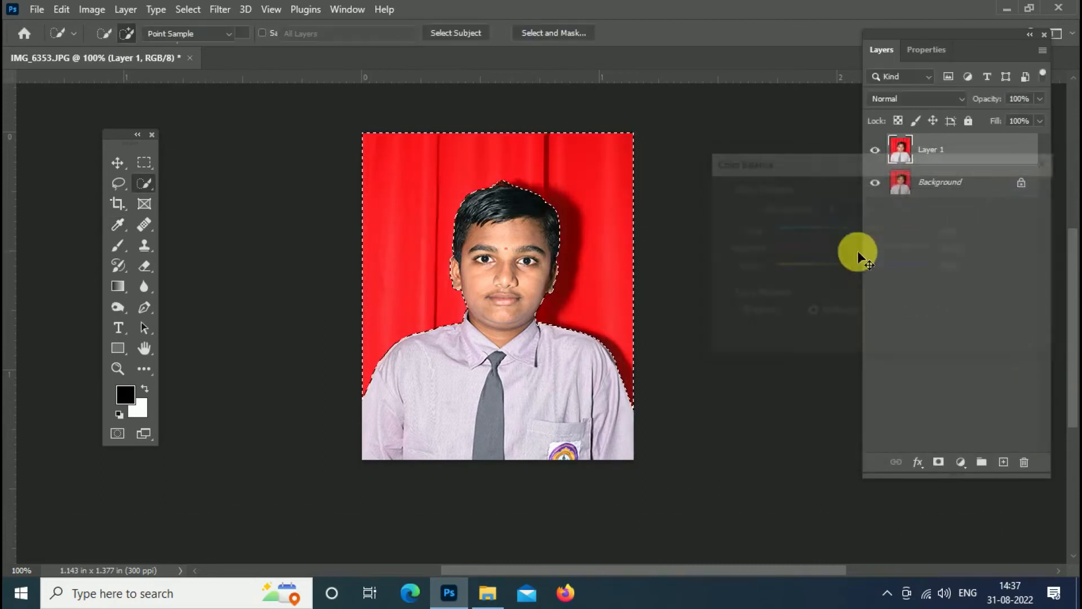
pyautogui.hotkey('ctrl', 'b')
pyautogui.moveTo(887, 230); pyautogui.dragTo(929, 231)
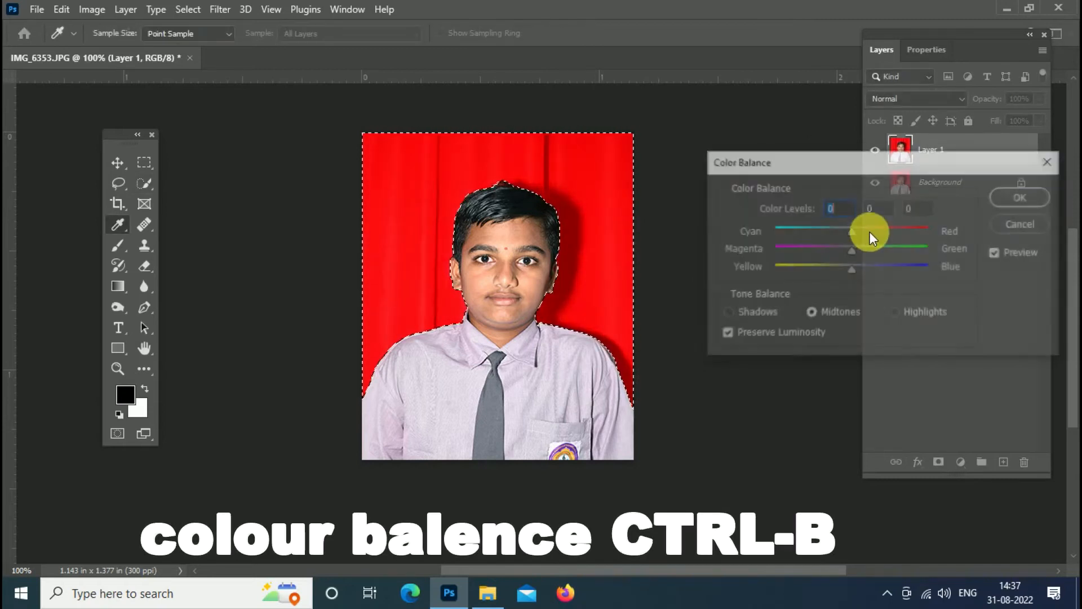
pyautogui.moveTo(871, 232); pyautogui.dragTo(989, 231)
pyautogui.click(1013, 195)
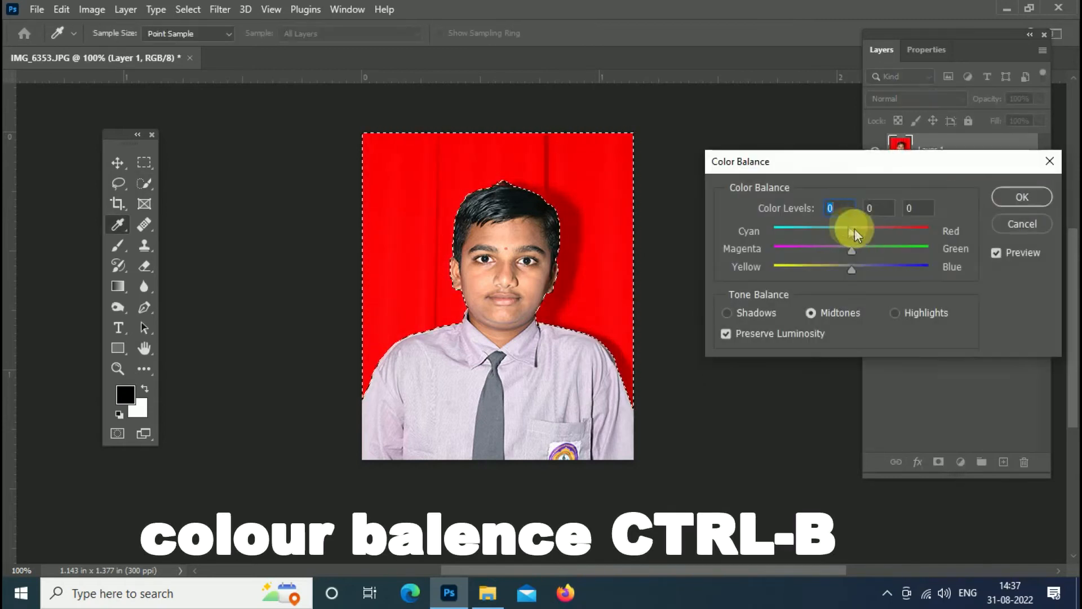
pyautogui.click(1021, 197)
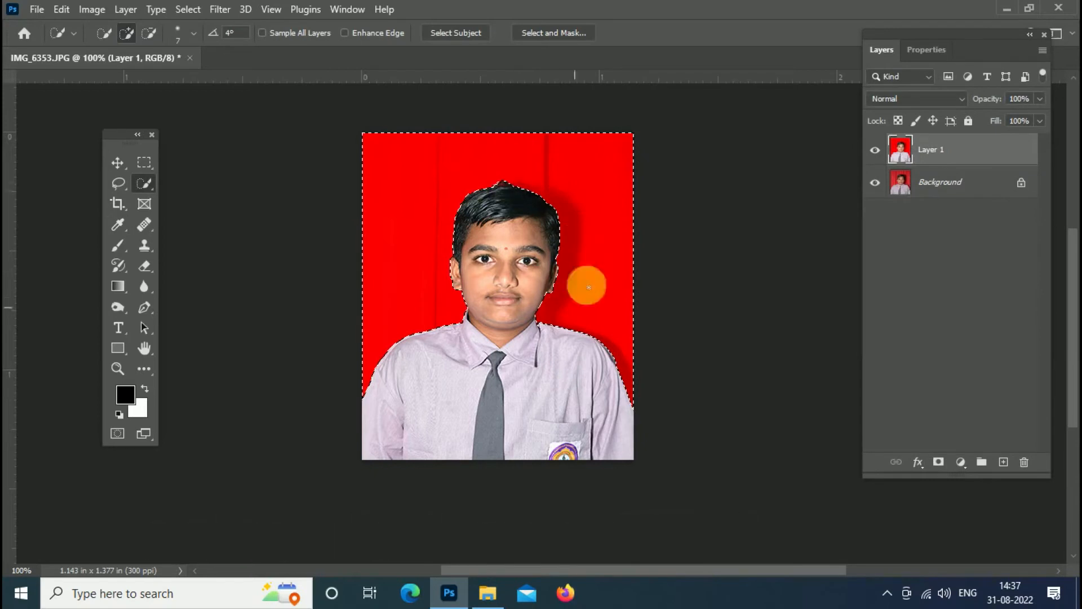
# Invert the selection to the boy and brighten him with Levels at midtone 1.07 and white input 246.
pyautogui.click(181, 12)
pyautogui.click(201, 71)
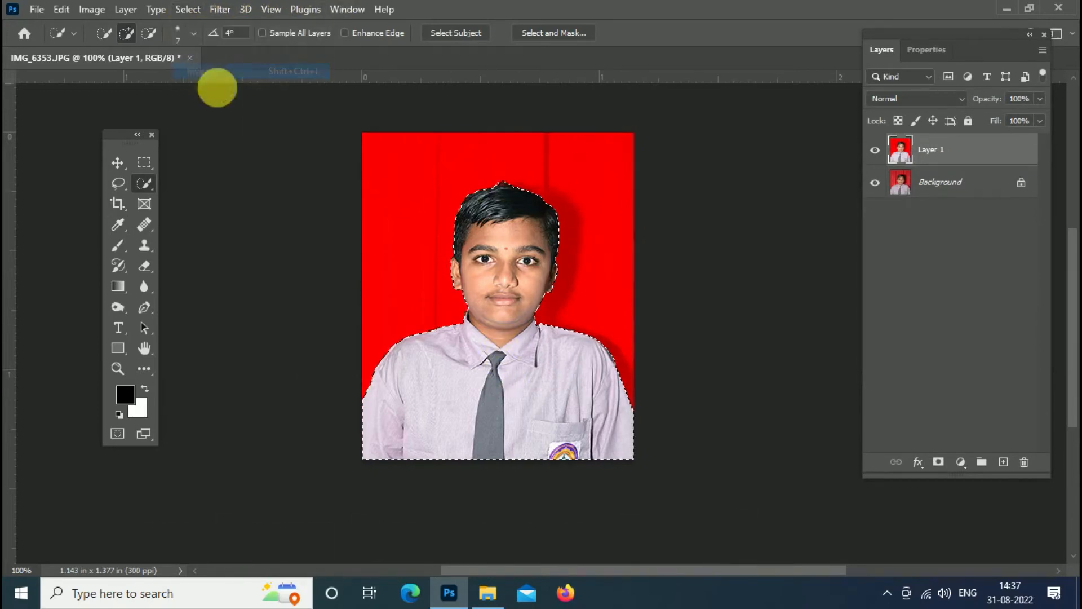
pyautogui.hotkey('ctrl', 'l')
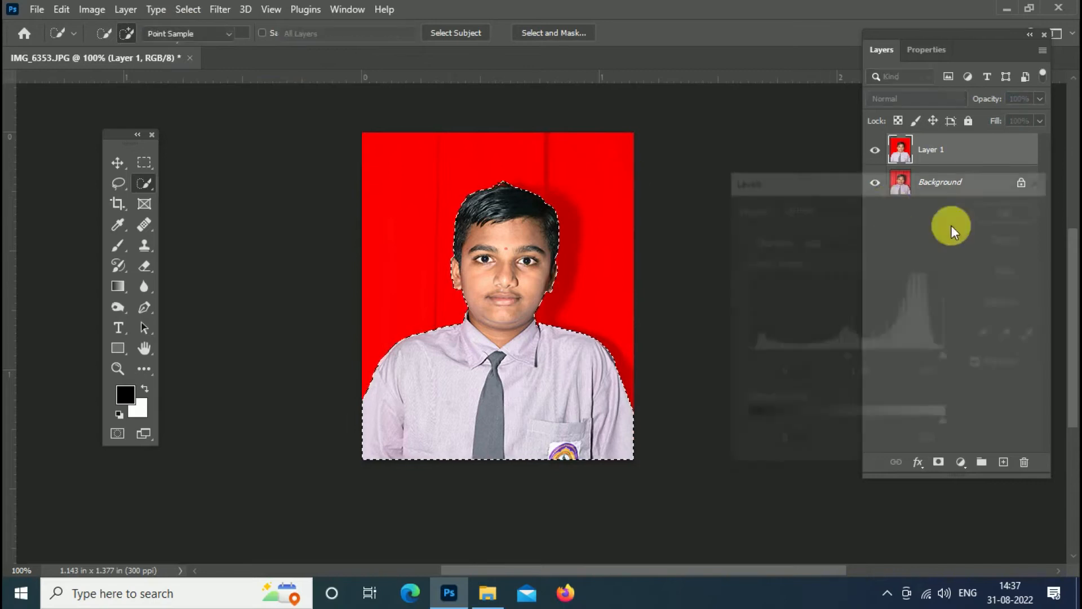
pyautogui.moveTo(946, 358); pyautogui.dragTo(939, 360)
pyautogui.moveTo(840, 357); pyautogui.dragTo(838, 355)
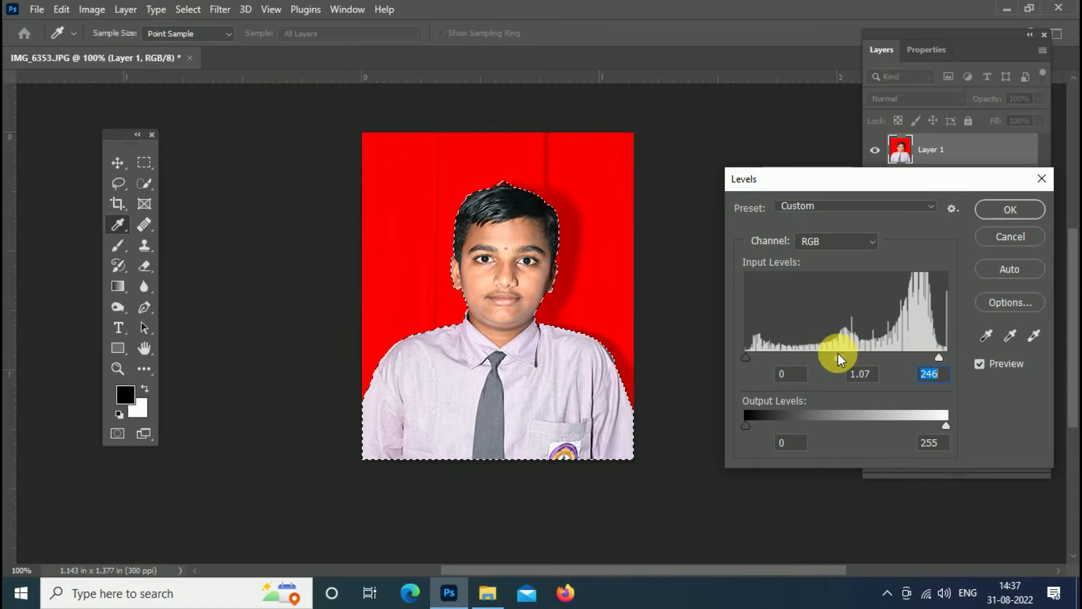
pyautogui.click(1005, 209)
# Deselect the boy and activate the Burn tool.
pyautogui.moveTo(546, 258); pyautogui.dragTo(573, 285)
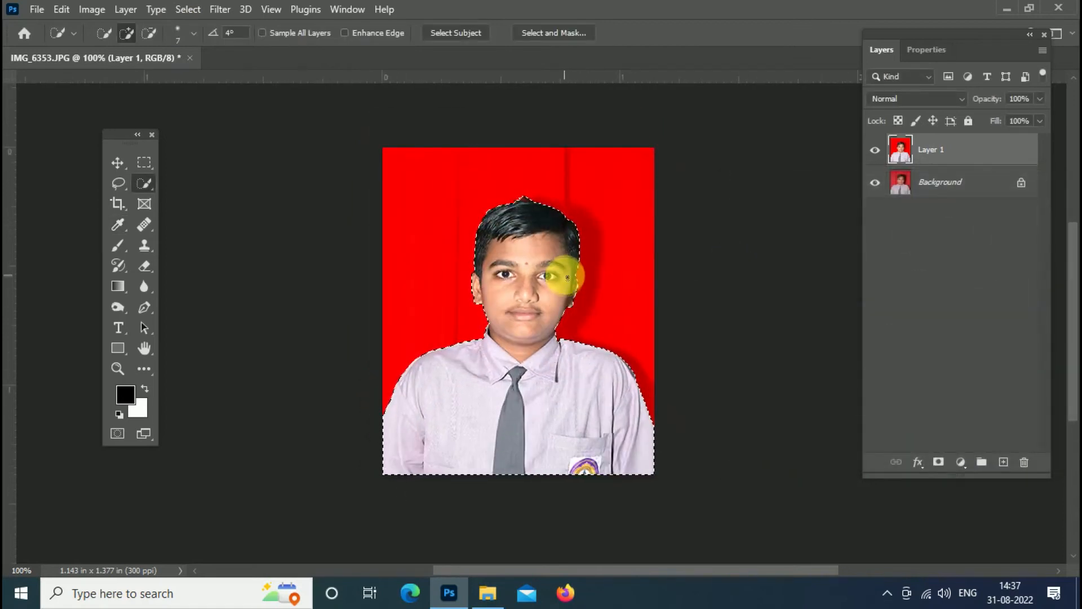
pyautogui.press('o')
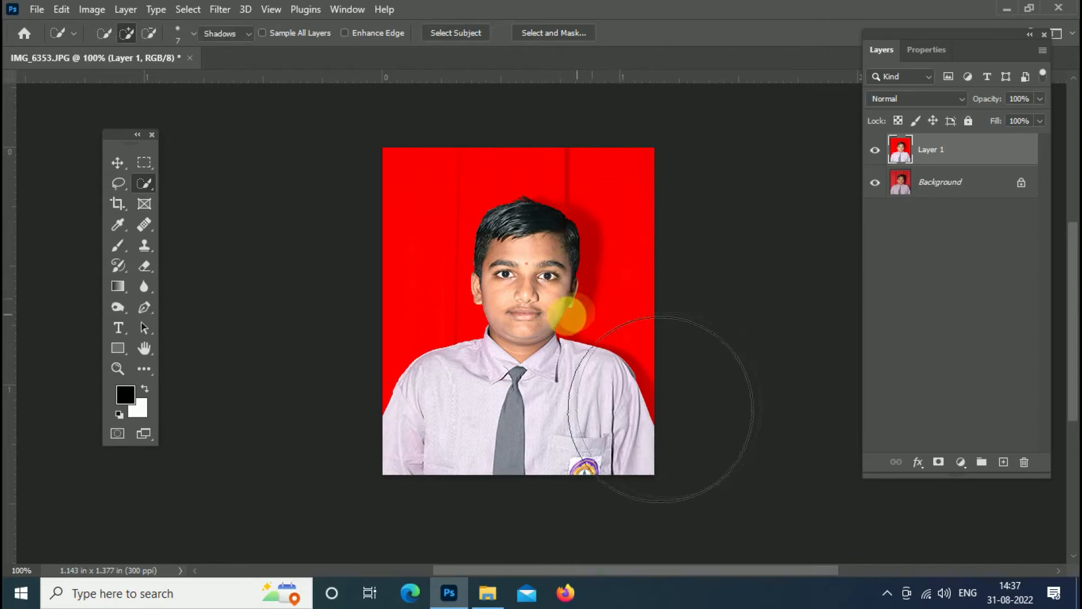
pyautogui.click(147, 185)
pyautogui.press('o')
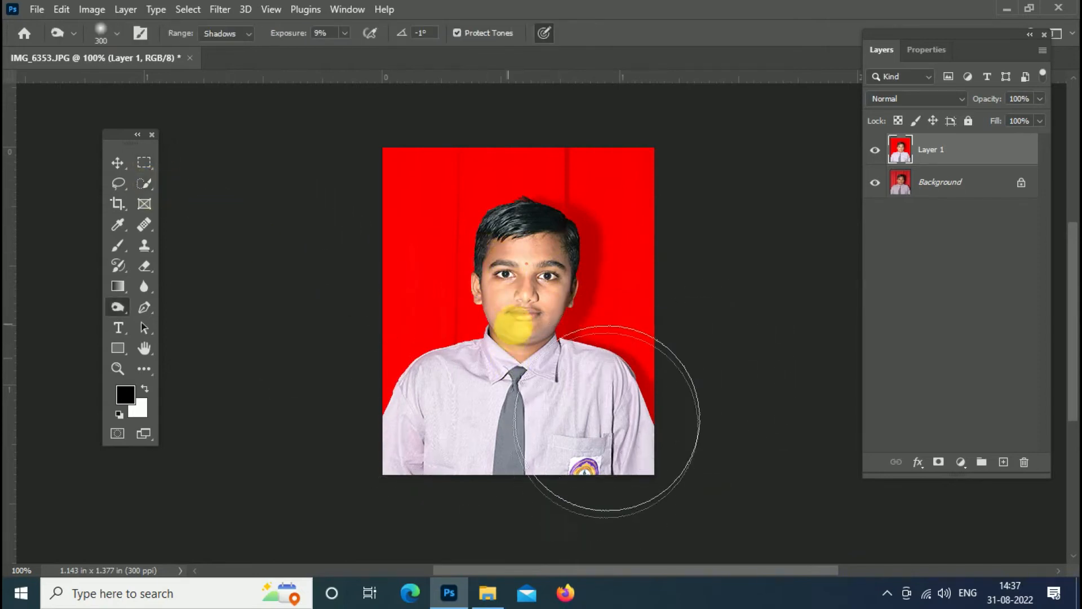
pyautogui.rightClick(112, 305)
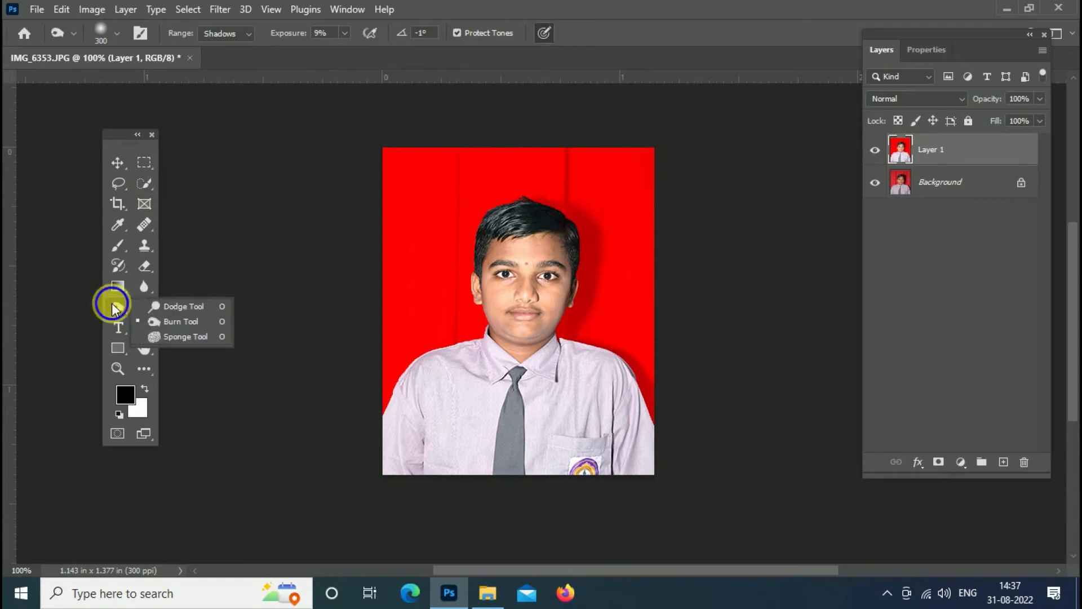
pyautogui.click(174, 321)
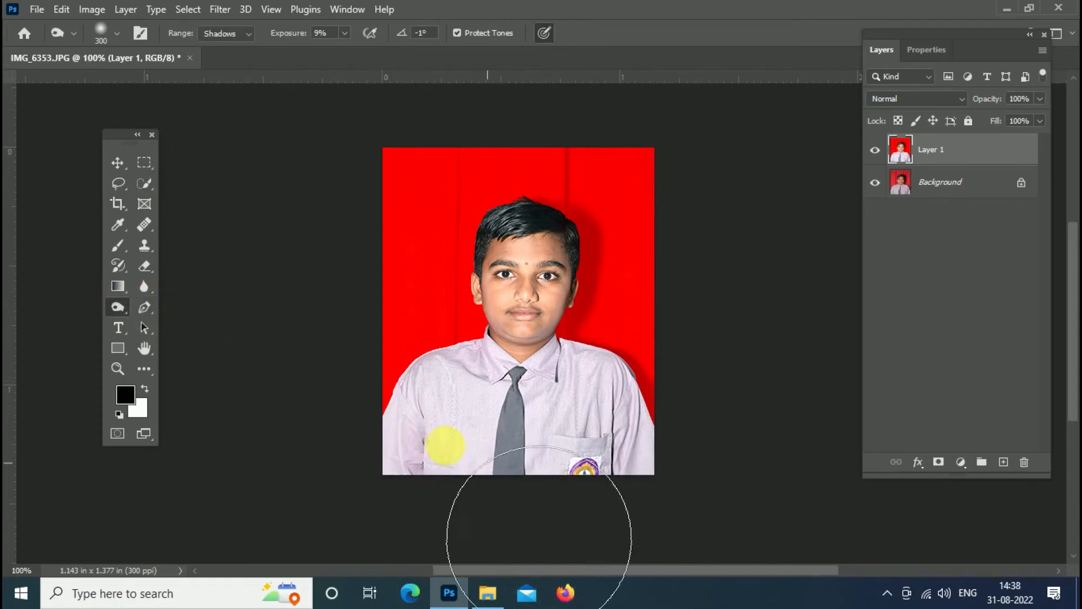
# Merge Layer 1 down into the Background layer.
pyautogui.moveTo(566, 399)
pyautogui.mouseDown()
pyautogui.moveTo(535, 384)
pyautogui.moveTo(566, 432)
pyautogui.moveTo(569, 400)
pyautogui.mouseUp()
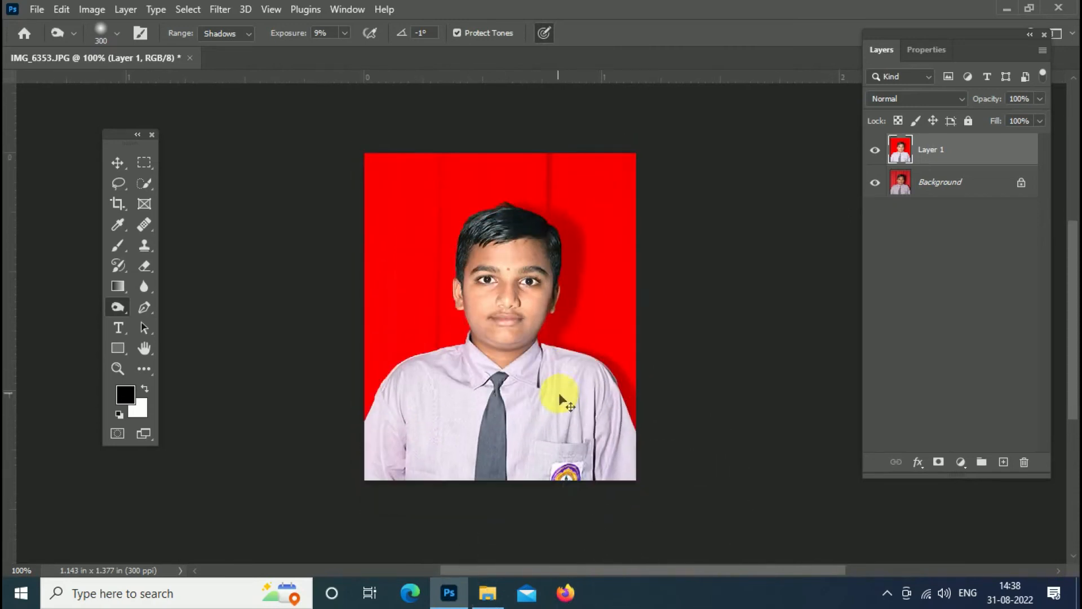
pyautogui.hotkey('ctrl', 'z')
pyautogui.moveTo(529, 298); pyautogui.dragTo(495, 309)
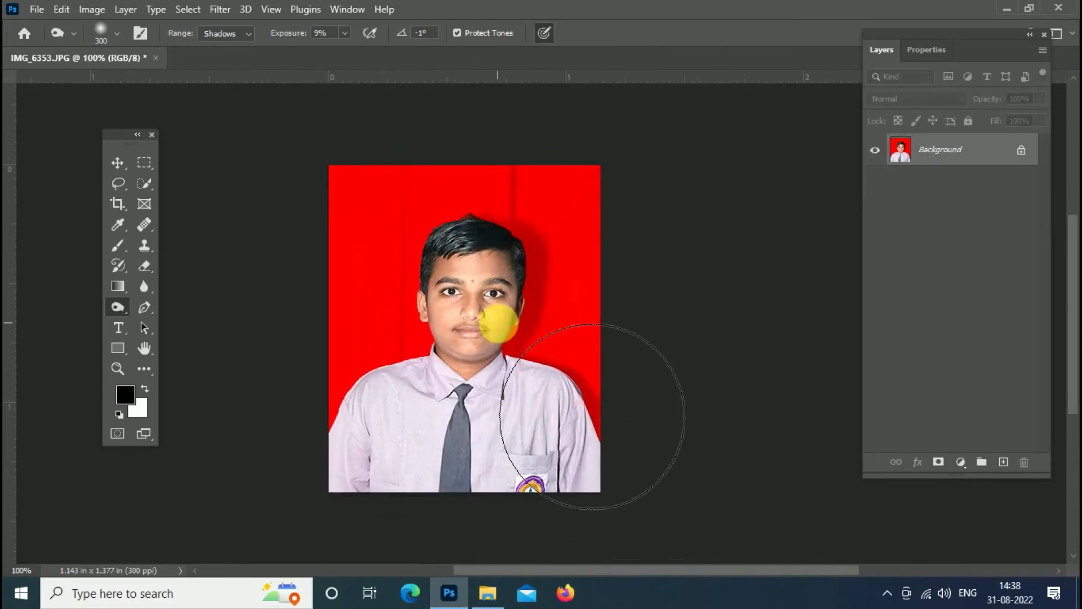
# Save the photo as the JPEG IMG_6353 at quality 12 in the pass folder, replacing the existing file, and close it.
pyautogui.hotkey('ctrl', 'shift', 's')
pyautogui.scroll(-5, 416, 273)
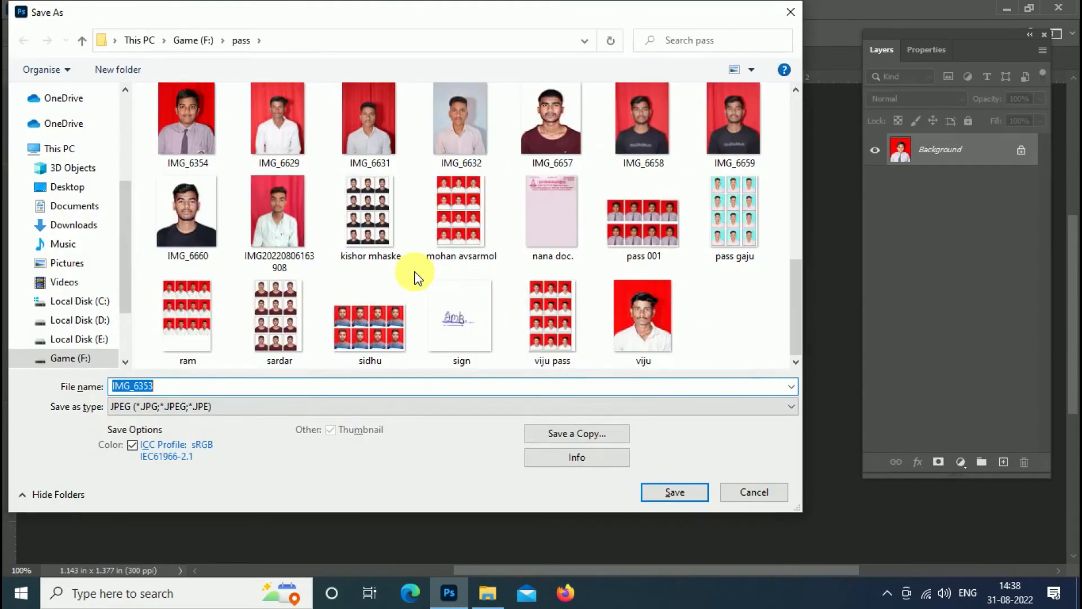
pyautogui.scroll(3, 415, 275)
pyautogui.scroll(-2, 415, 275)
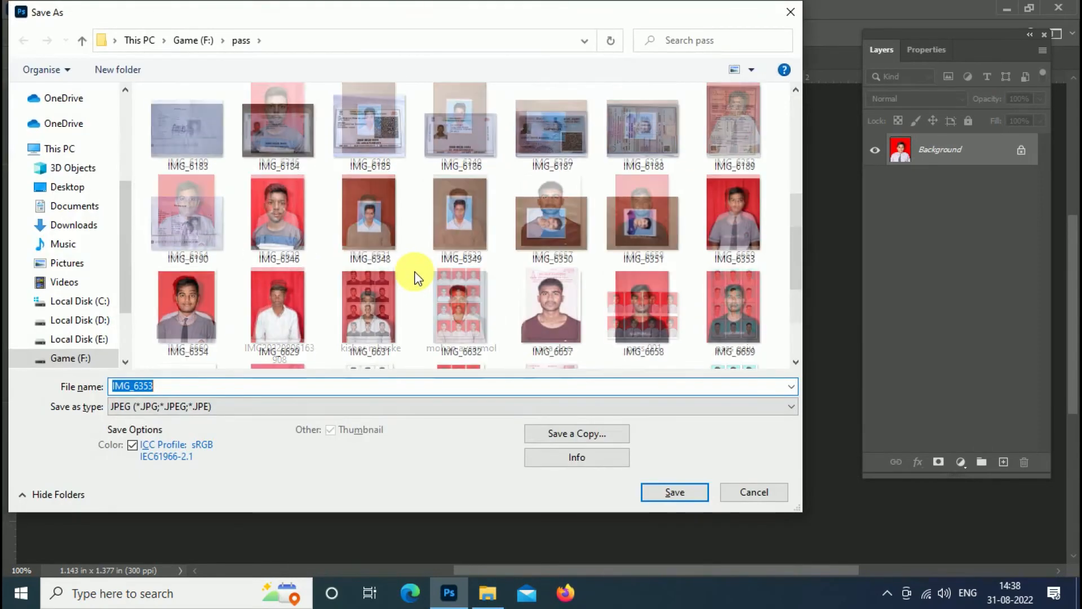
pyautogui.scroll(2, 411, 273)
pyautogui.click(663, 495)
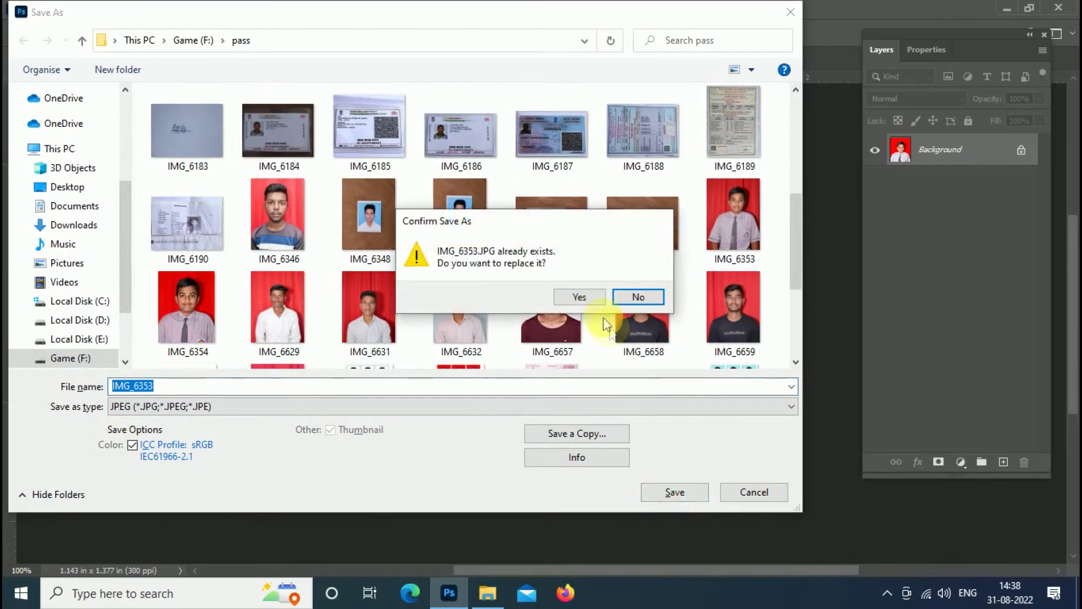
pyautogui.click(590, 301)
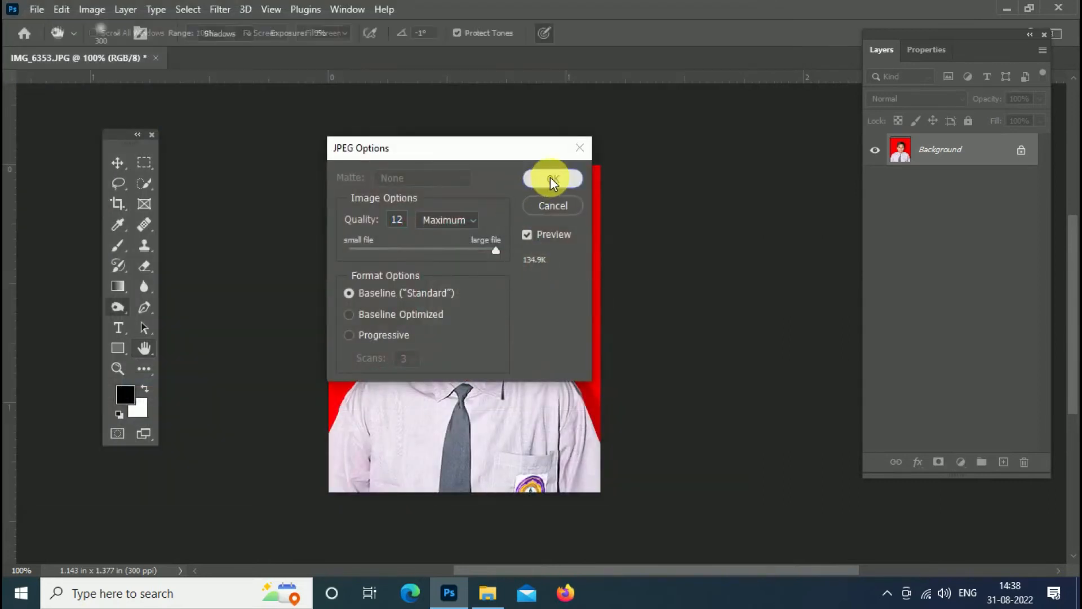
pyautogui.click(552, 180)
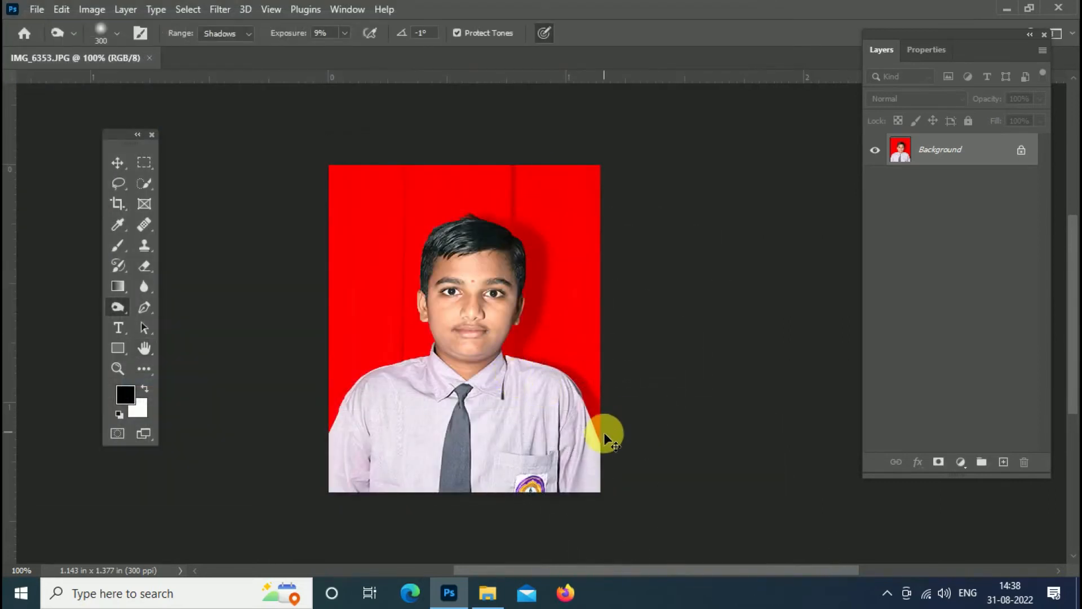
pyautogui.hotkey('ctrl', 'w')
# Create a white 4 × 6 inch portrait RGB document at 300 ppi and activate the Move tool.
pyautogui.hotkey('ctrl', 'n')
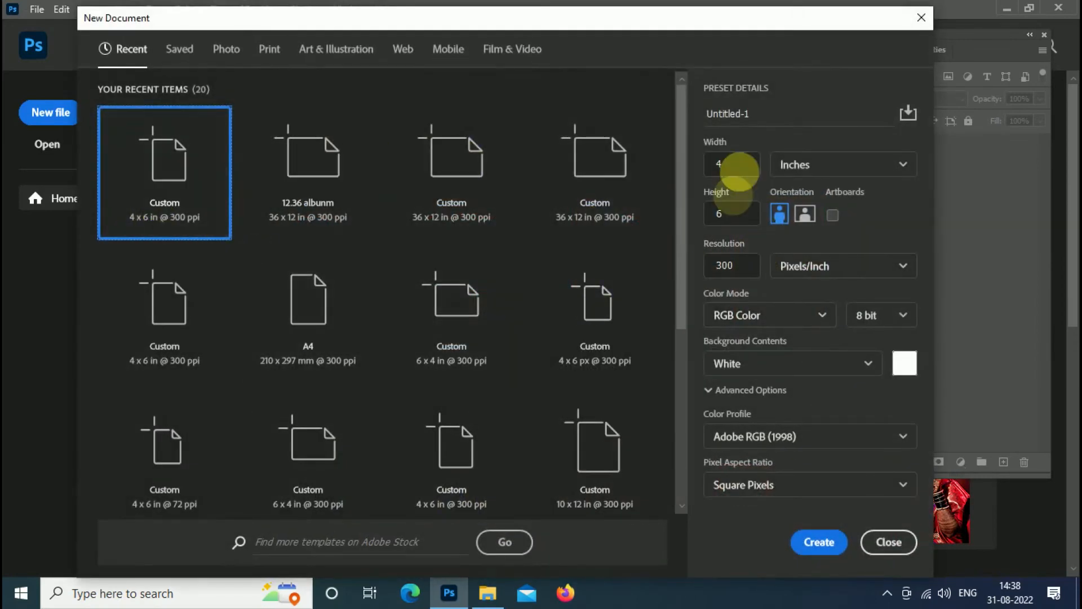
pyautogui.click(820, 543)
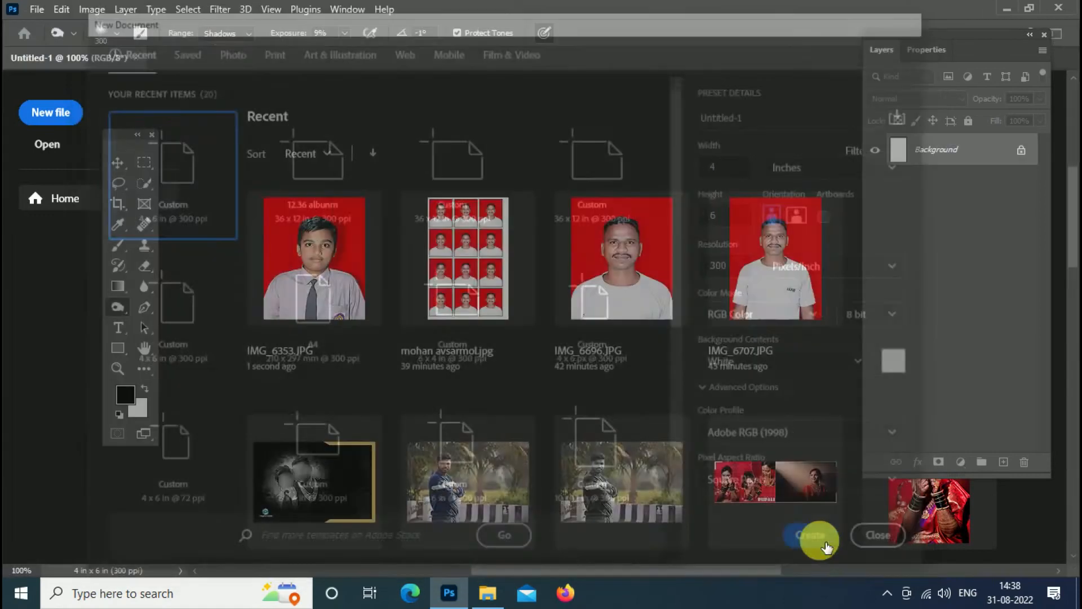
pyautogui.press('v')
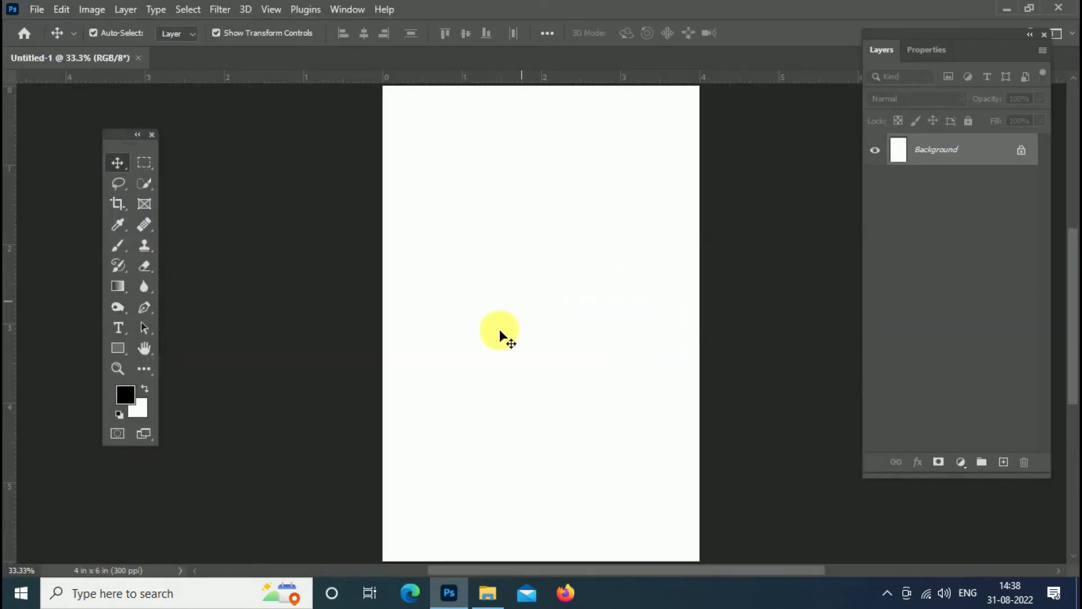
# Place IMG_6353 from the pass folder in the upper-left corner of the new sheet.
pyautogui.click(483, 605)
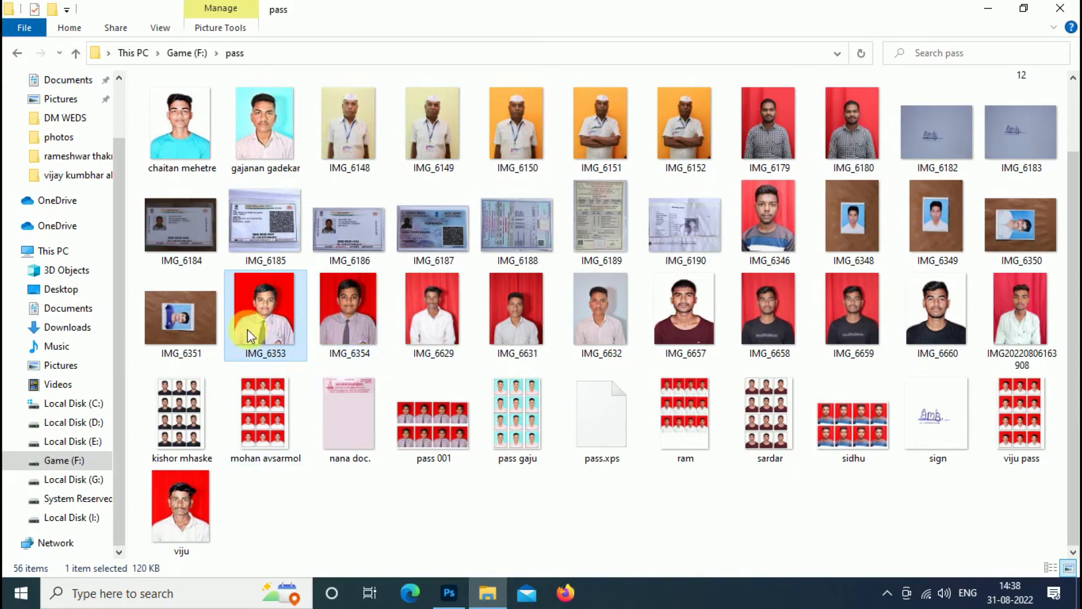
pyautogui.moveTo(277, 347); pyautogui.dragTo(433, 160)
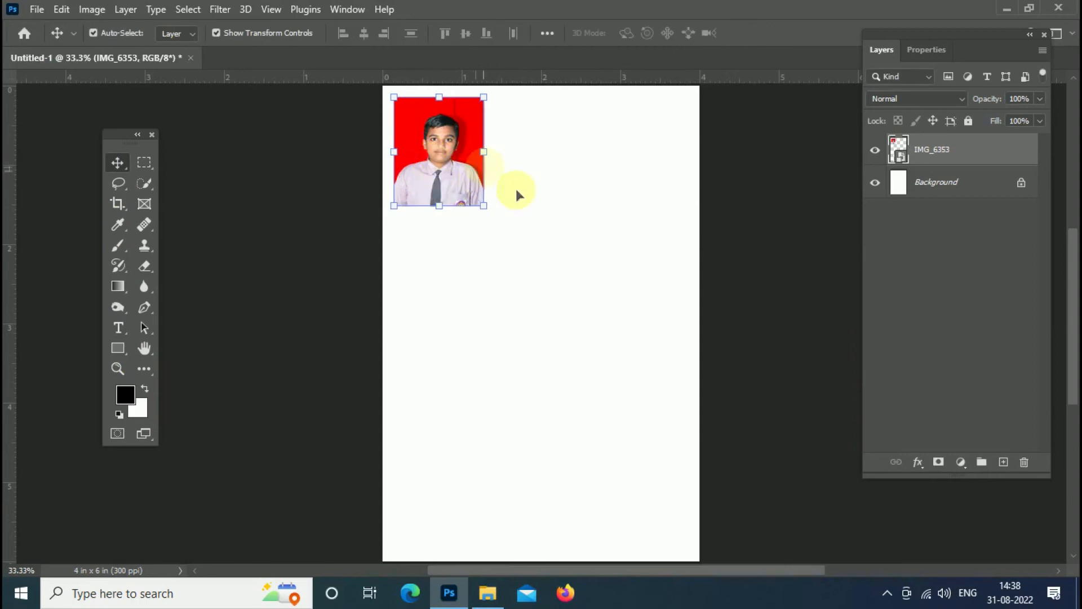
pyautogui.click(633, 270)
# Add a Stroke layer style to the IMG_6353 layer.
pyautogui.click(985, 184)
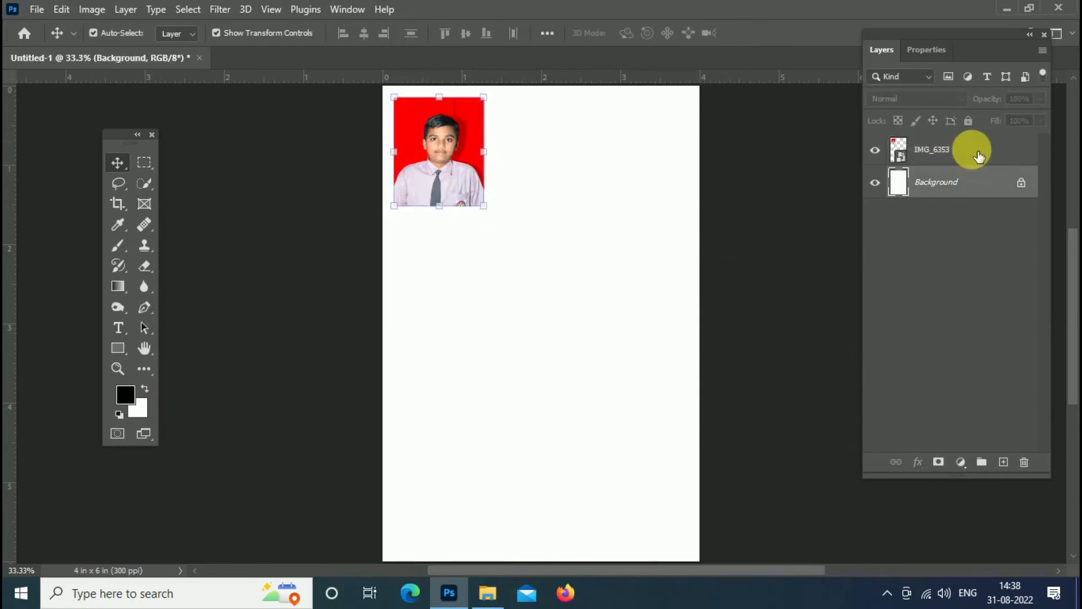
pyautogui.doubleClick(991, 151)
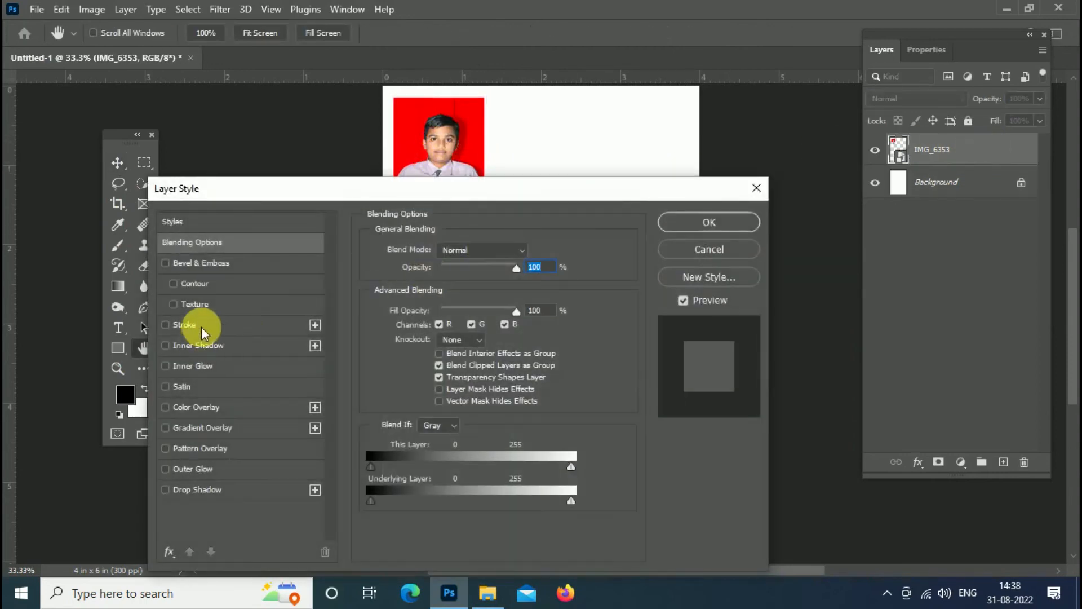
pyautogui.click(186, 326)
pyautogui.click(695, 223)
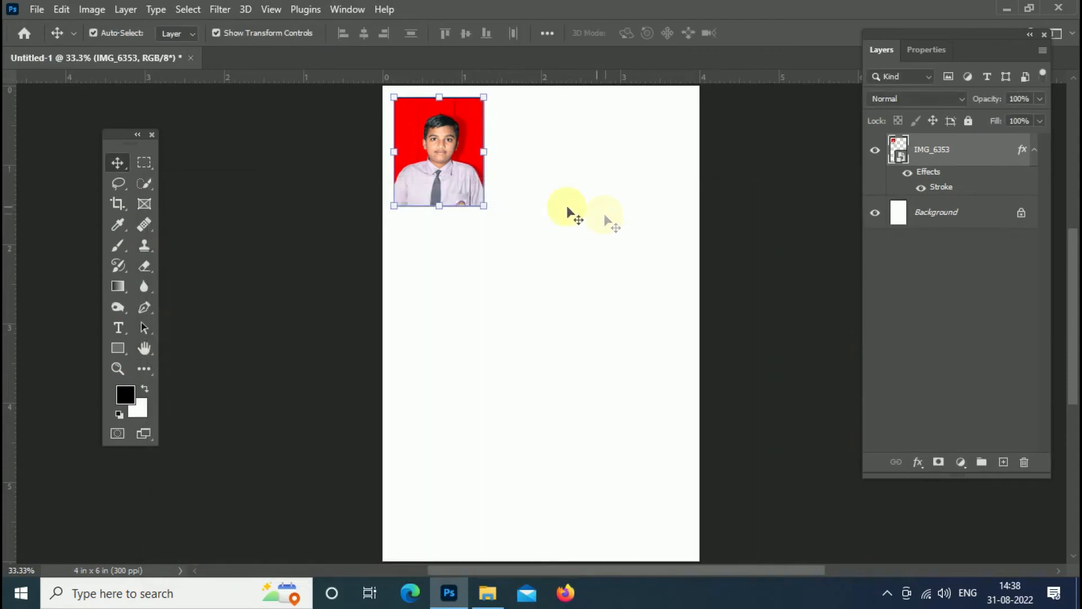
# Copy the photo twice to form an evenly spaced row of three, and duplicate that row directly below.
pyautogui.moveTo(452, 181); pyautogui.dragTo(671, 190)
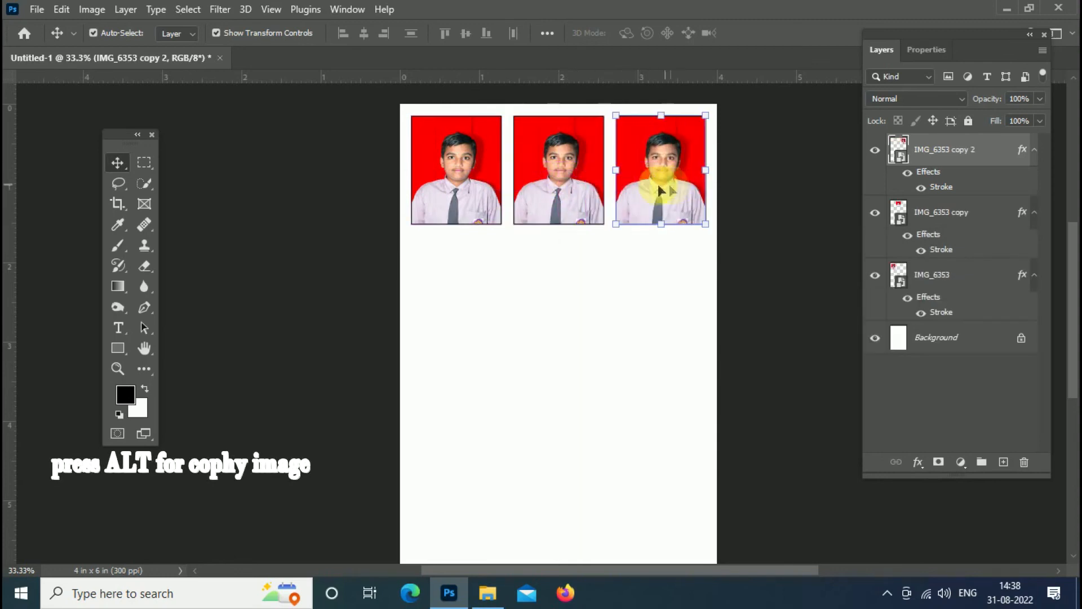
pyautogui.keyDown('shift'); pyautogui.click(556, 188); pyautogui.keyUp('shift')
pyautogui.keyDown('shift'); pyautogui.click(464, 174); pyautogui.keyUp('shift')
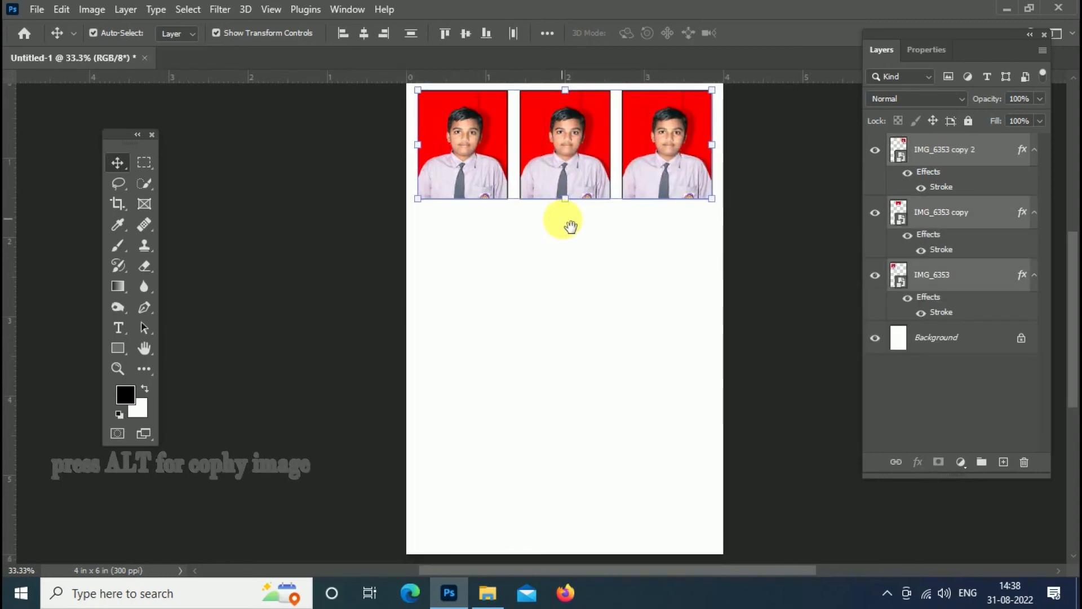
pyautogui.moveTo(563, 169); pyautogui.dragTo(566, 275)
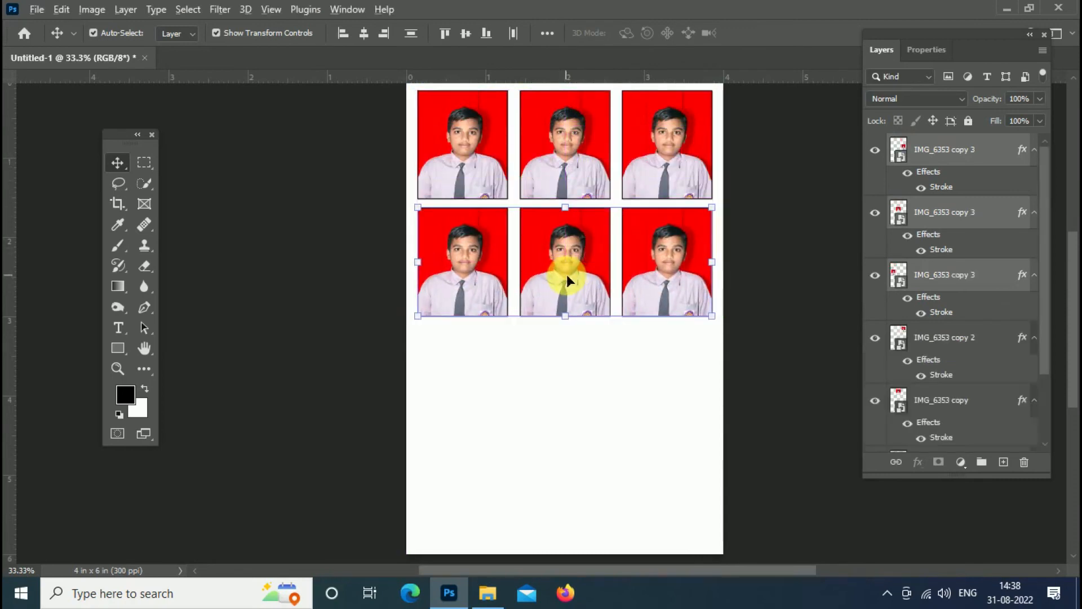
# Select both rows of photos and duplicate them into the lower half of the sheet to make four rows.
pyautogui.keyDown('shift'); pyautogui.click(661, 182); pyautogui.keyUp('shift')
pyautogui.keyDown('shift'); pyautogui.click(583, 168); pyautogui.keyUp('shift')
pyautogui.keyDown('shift'); pyautogui.click(489, 164); pyautogui.keyUp('shift')
pyautogui.moveTo(551, 188); pyautogui.dragTo(551, 402)
pyautogui.scroll(-2, 555, 360)
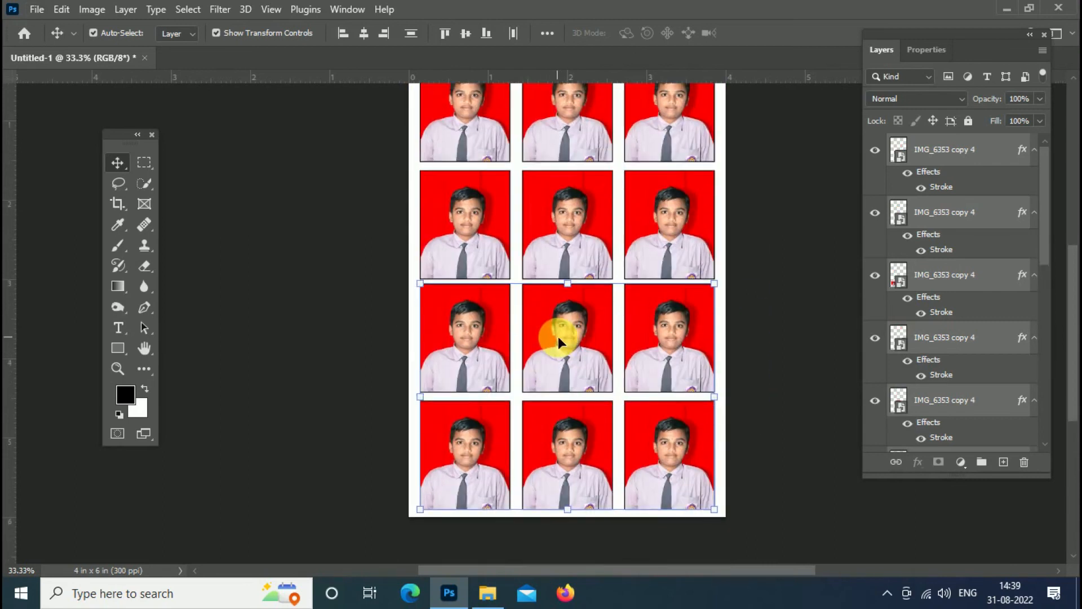
# Merge all visible photo layers into the Background layer.
pyautogui.scroll(-1, 558, 337)
pyautogui.scroll(2, 558, 336)
pyautogui.scroll(-2, 558, 337)
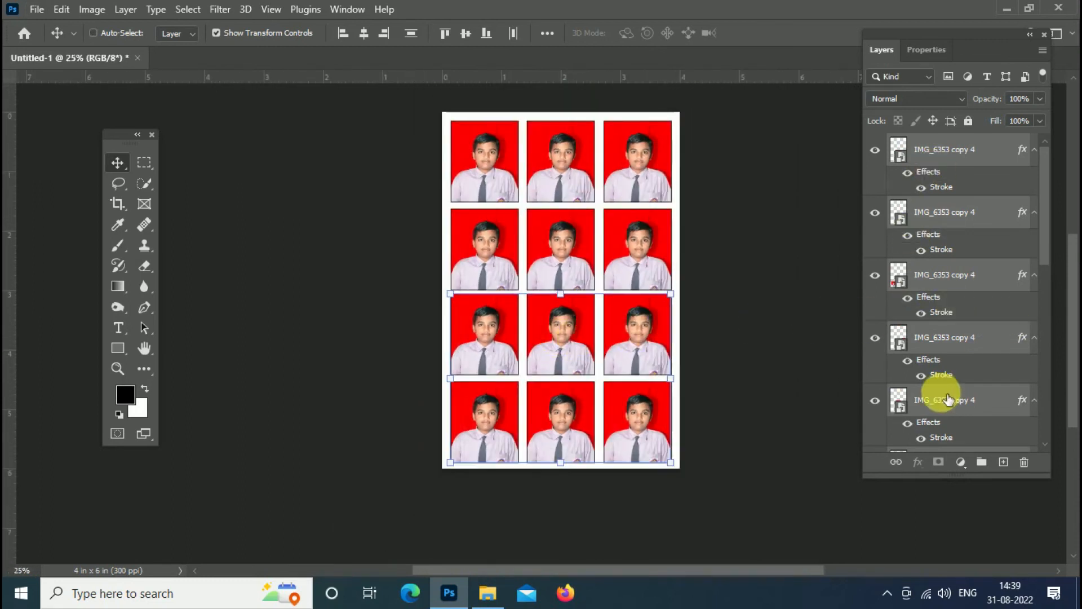
pyautogui.hotkey('ctrl', 'shift', 'e')
pyautogui.moveTo(648, 268); pyautogui.dragTo(617, 301)
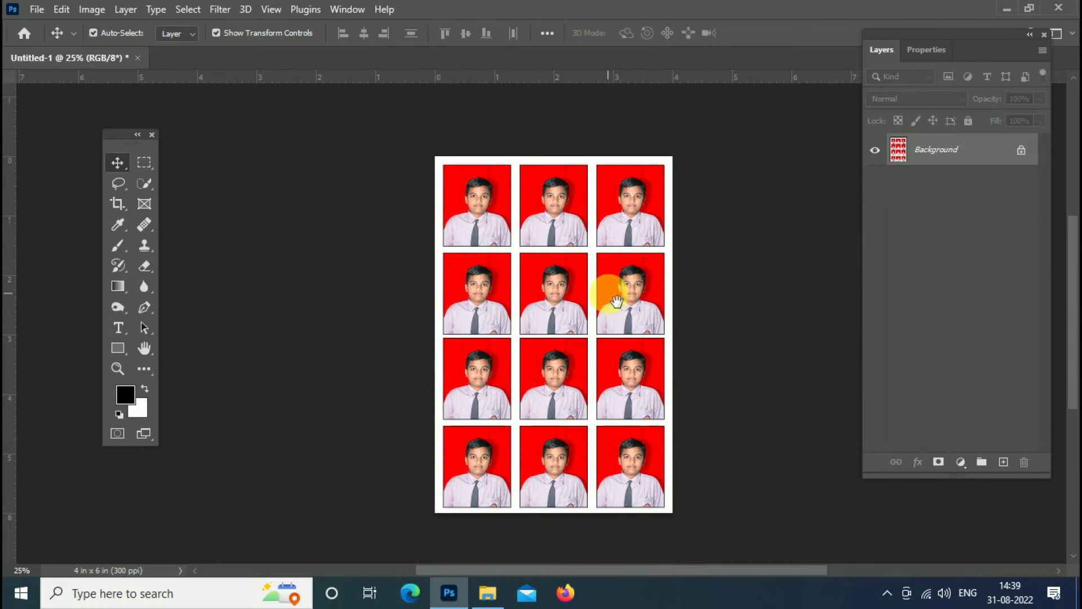
pyautogui.scroll(-1, 637, 316)
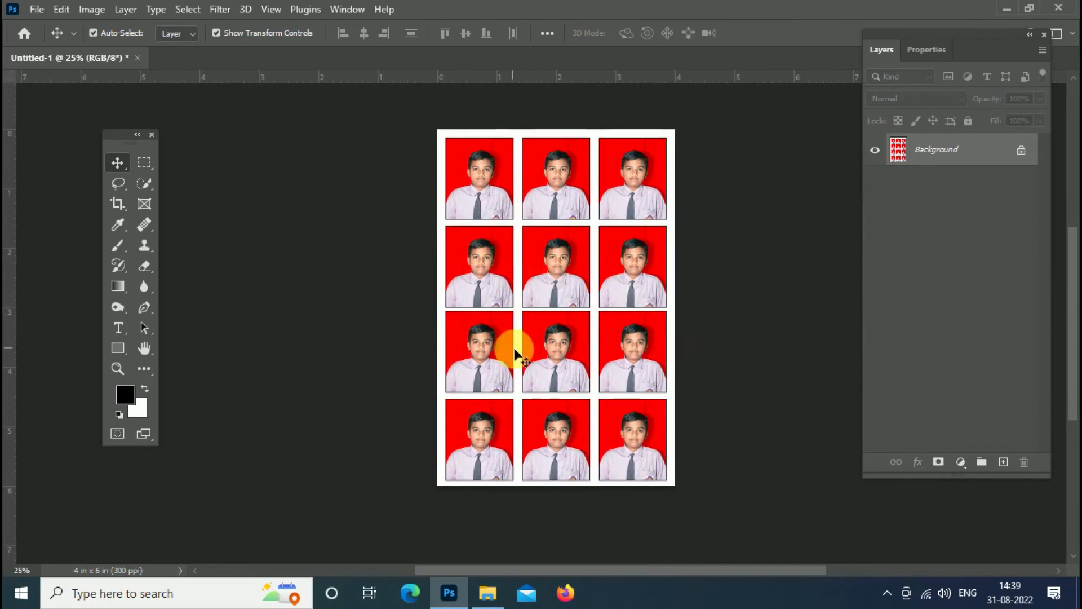